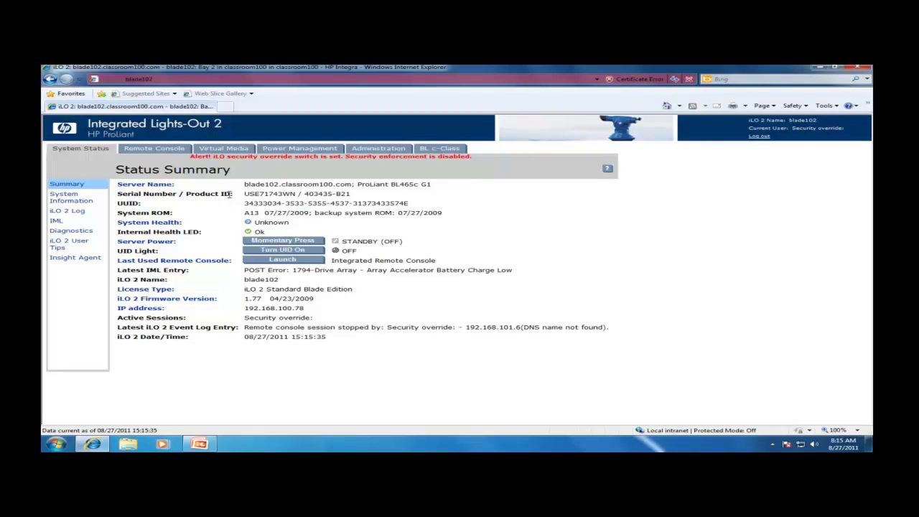
Step: Launch the Integrated Remote Console and mount the ESXi VMvisor installer ISO from V: as the virtual CD/DVD
{"action": "left_click", "coordinate": [159, 152]}
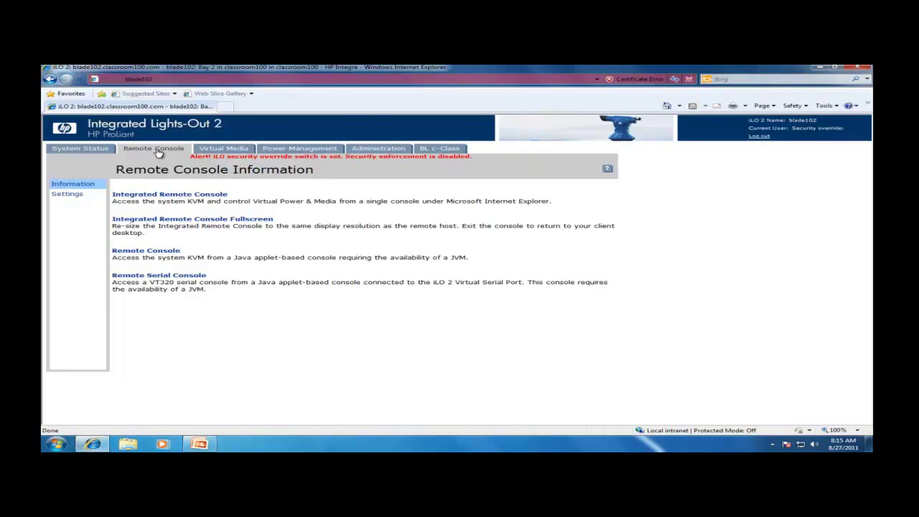
{"action": "left_click", "coordinate": [147, 195]}
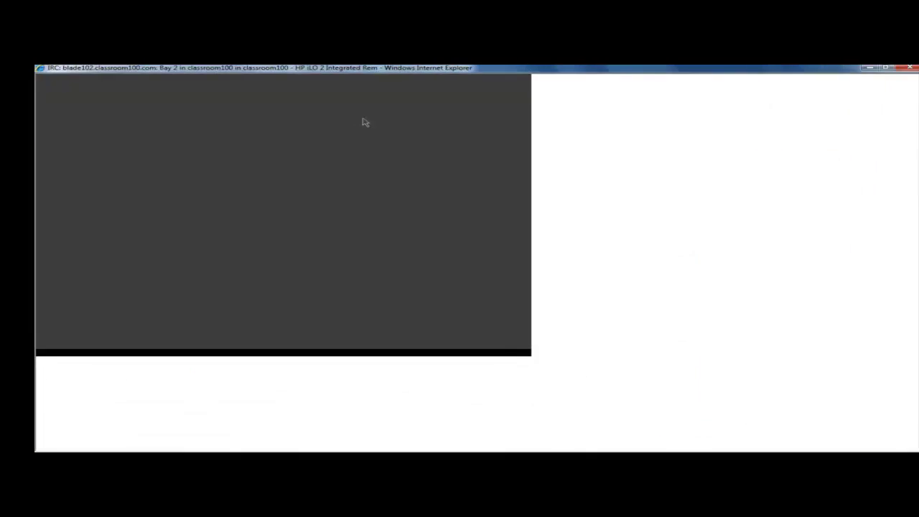
{"action": "left_click", "coordinate": [436, 80]}
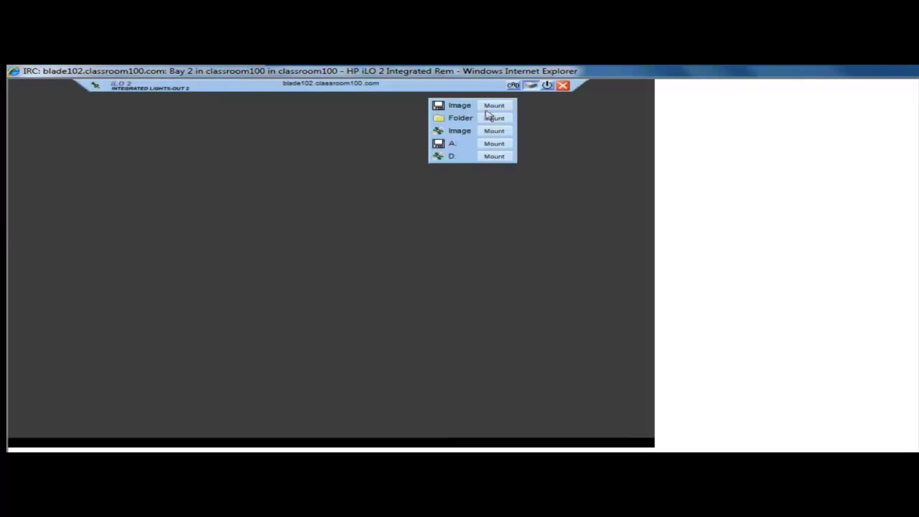
{"action": "left_click", "coordinate": [492, 131]}
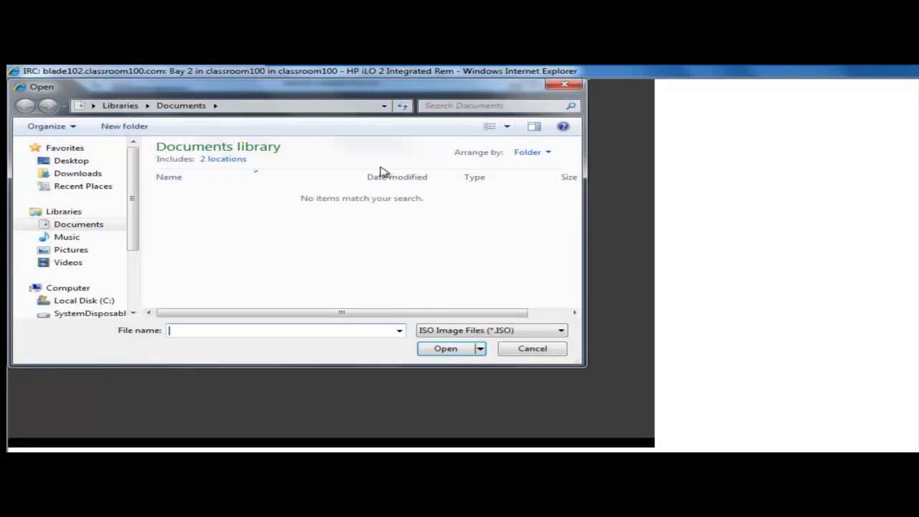
{"action": "scroll", "coordinate": [140, 279], "scroll_direction": "down", "scroll_amount": 3}
{"action": "left_click", "coordinate": [86, 245]}
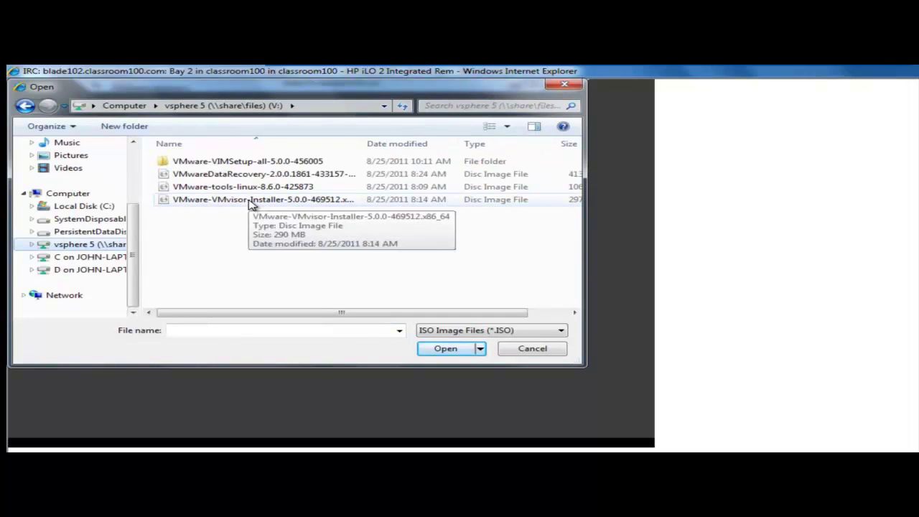
{"action": "left_click", "coordinate": [253, 201]}
{"action": "left_click", "coordinate": [447, 350]}
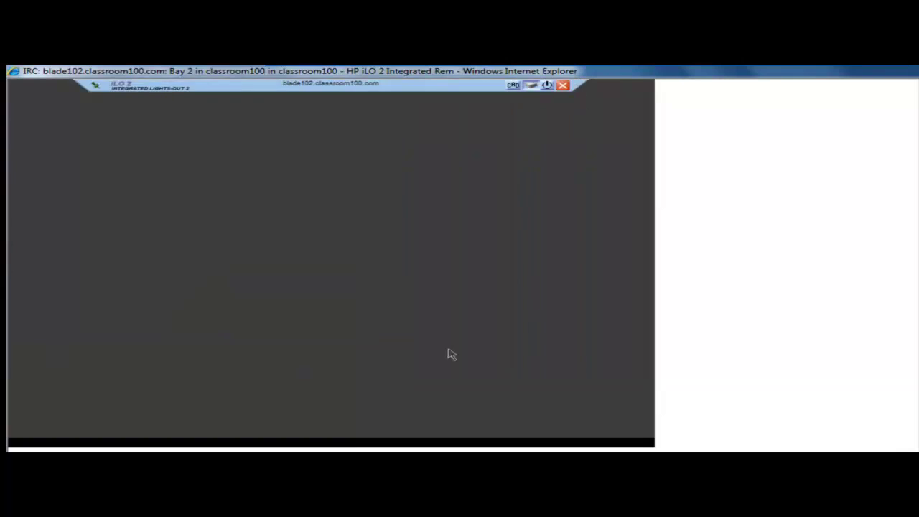
Step: Power on blade102 with a Momentary Press so it boots the ESXi 5.0.0 installer
{"action": "mouse_move", "coordinate": [530, 86]}
{"action": "left_click", "coordinate": [547, 85]}
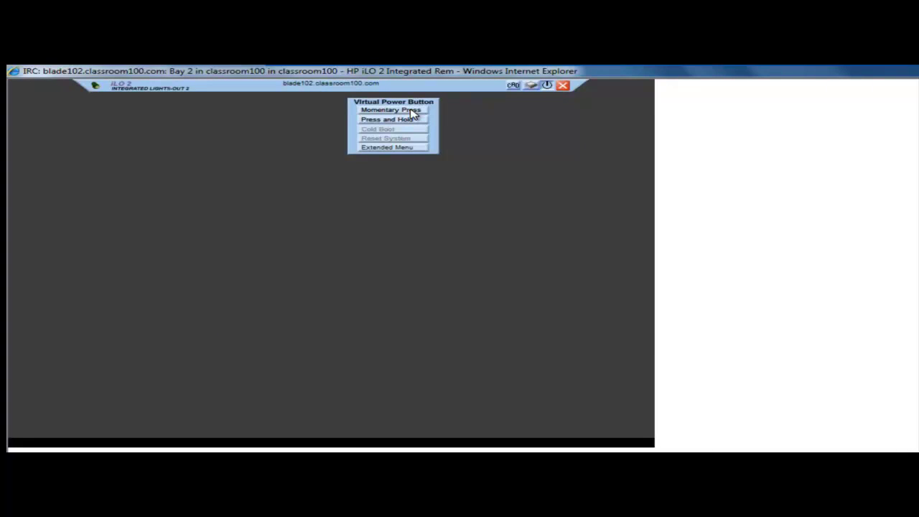
{"action": "left_click", "coordinate": [412, 112]}
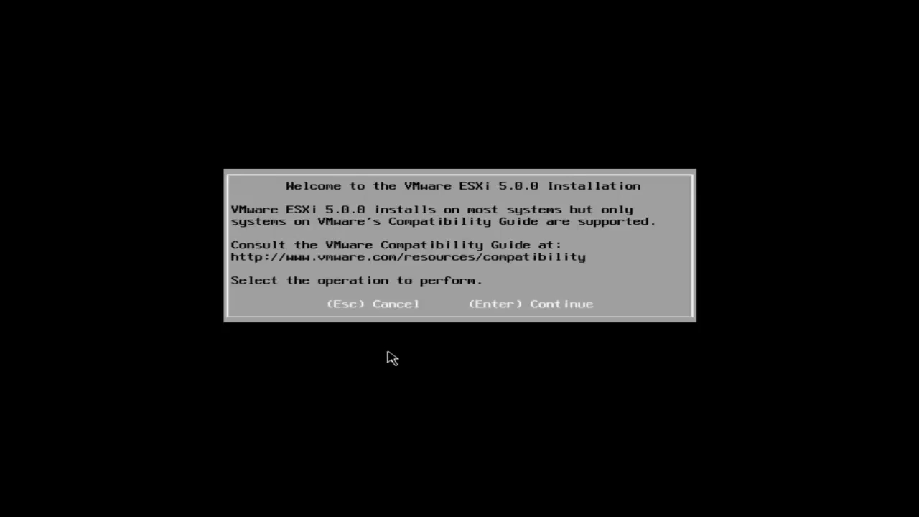
Step: Accept the EULA and install to the 111.76 GiB local disk with US Default keyboard
{"action": "key", "text": "Return"}
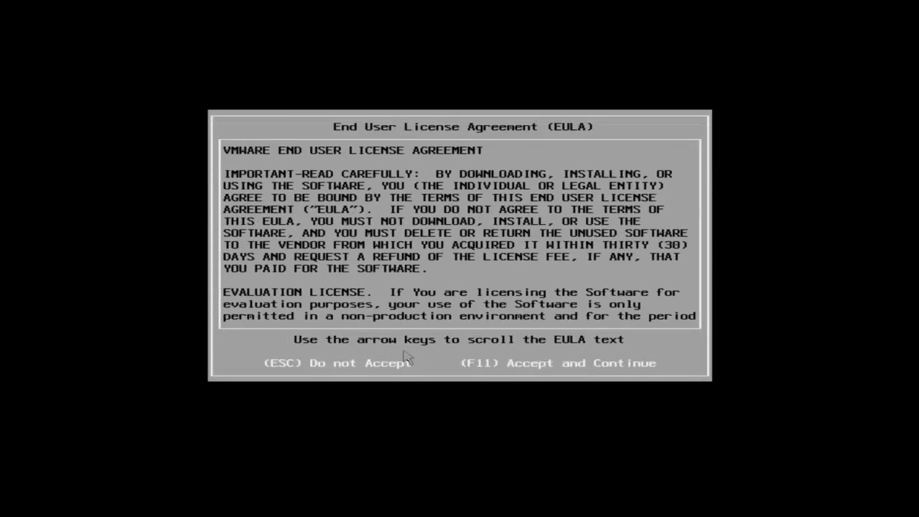
{"action": "key", "text": "F11"}
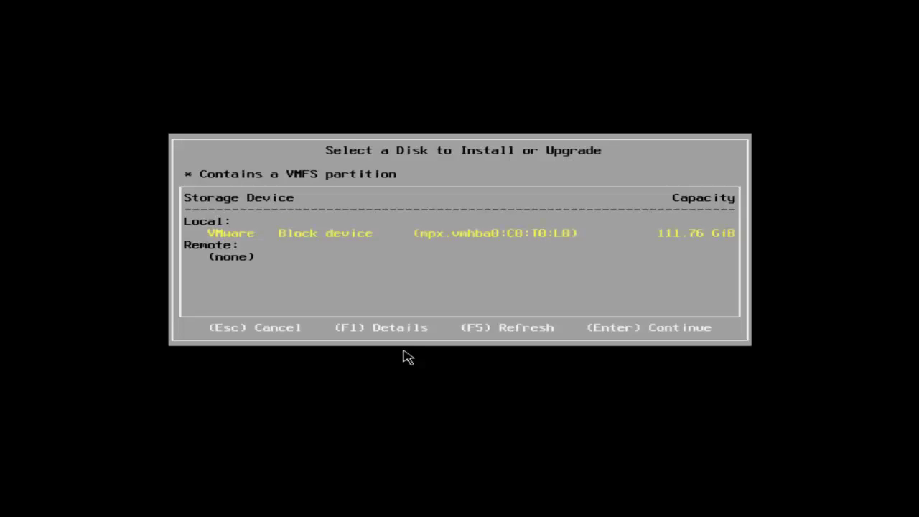
{"action": "key", "text": "Return"}
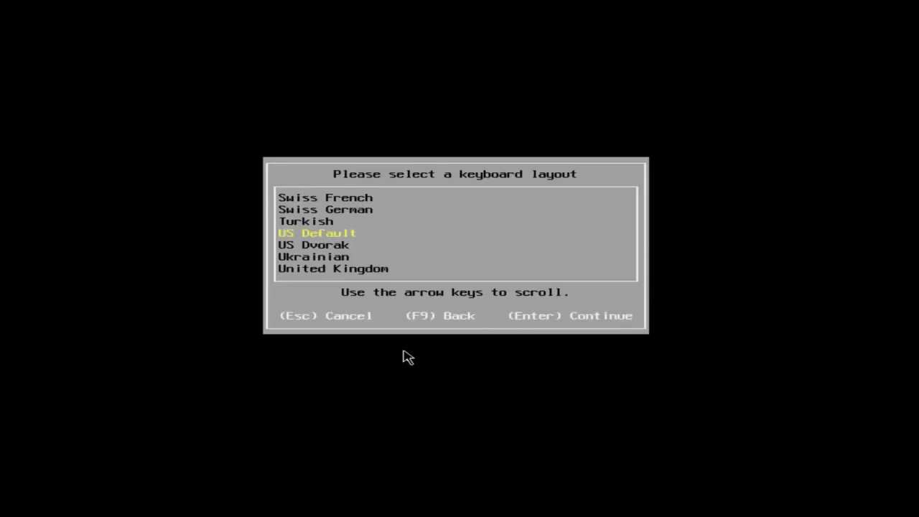
{"action": "key", "text": "Return"}
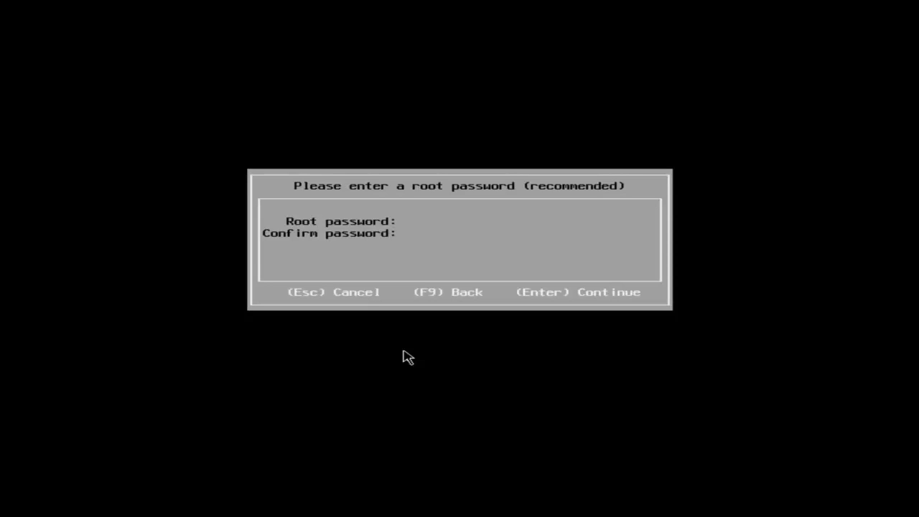
Step: Enter the root password twice and continue to the Confirm Install screen
{"action": "type", "text": "*"}
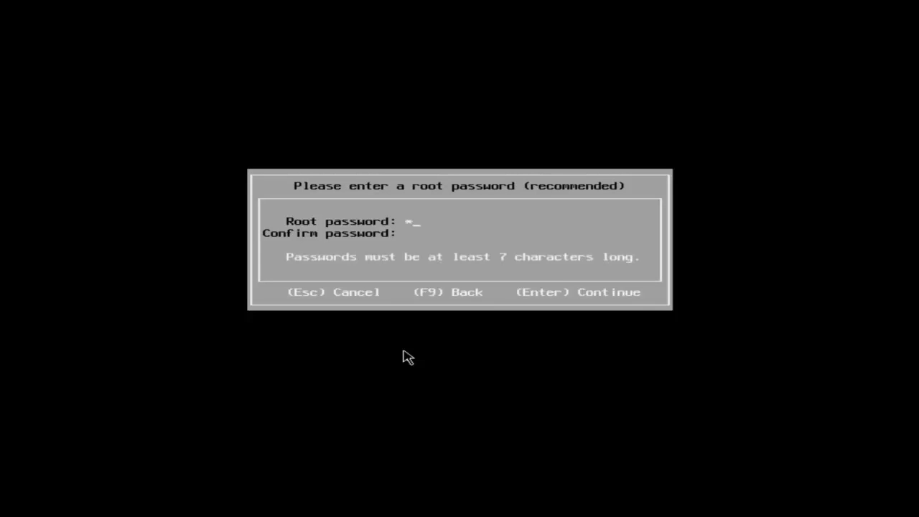
{"action": "type", "text": "*******"}
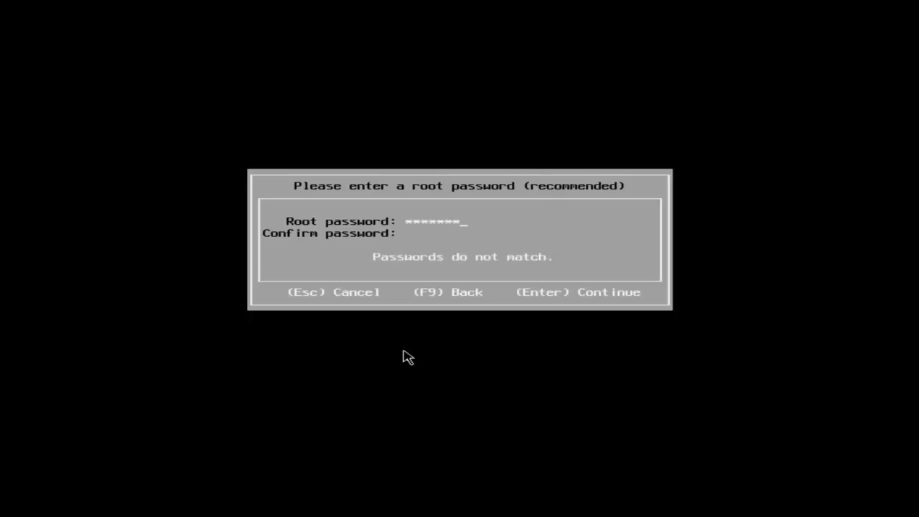
{"action": "type", "text": "********"}
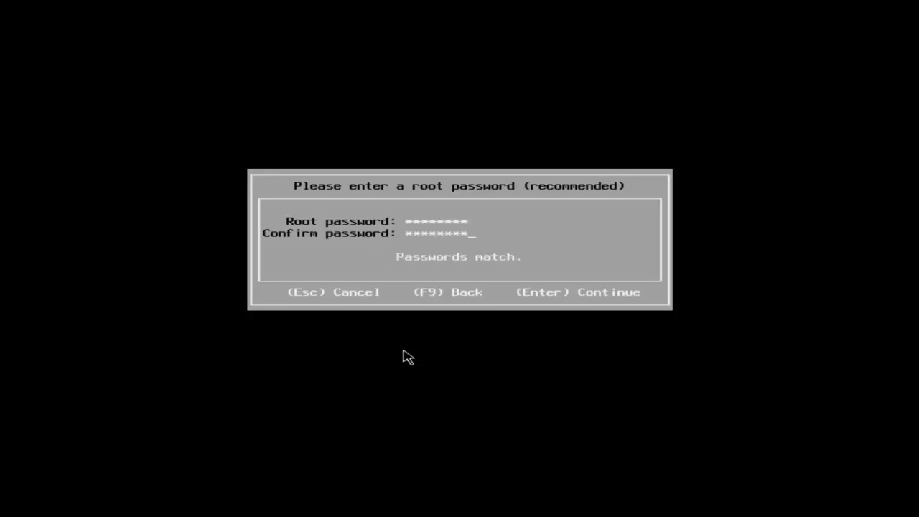
{"action": "key", "text": "Return"}
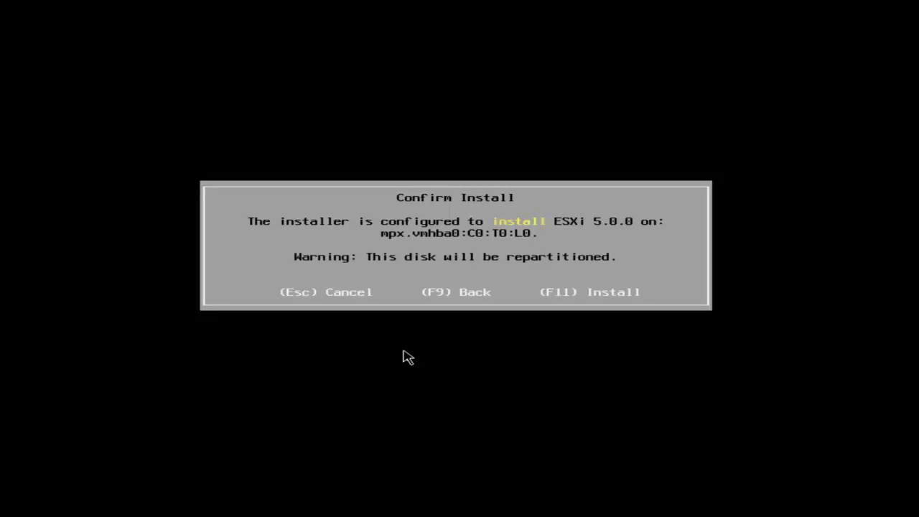
Step: Confirm installing ESXi 5.0.0 onto disk mpx.vmhba0:C0:T0:L0
{"action": "key", "text": "F11"}
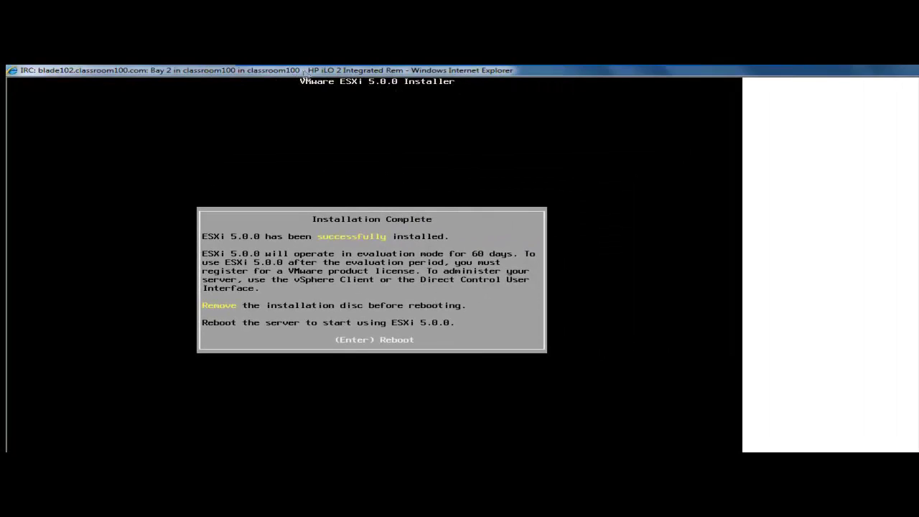
Step: Unmount the installer CD image from virtual media and verify it is no longer mounted
{"action": "mouse_move", "coordinate": [313, 87]}
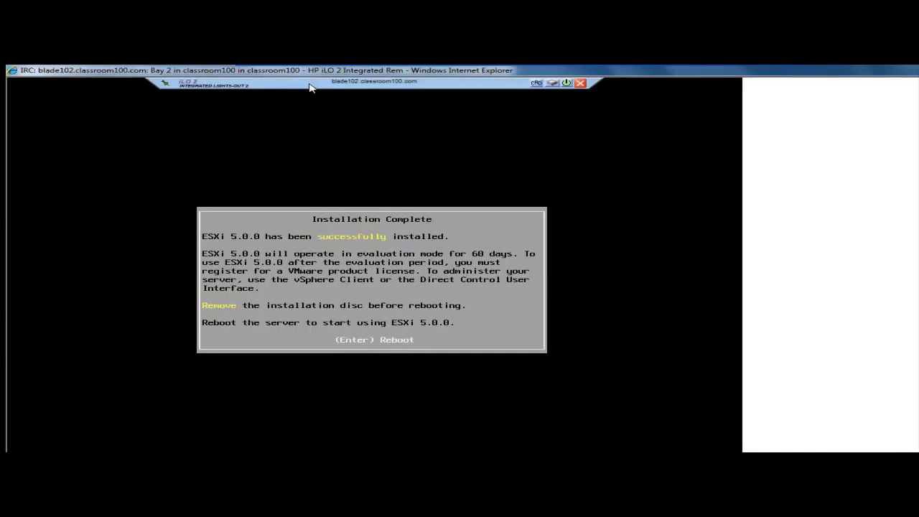
{"action": "left_click", "coordinate": [553, 84]}
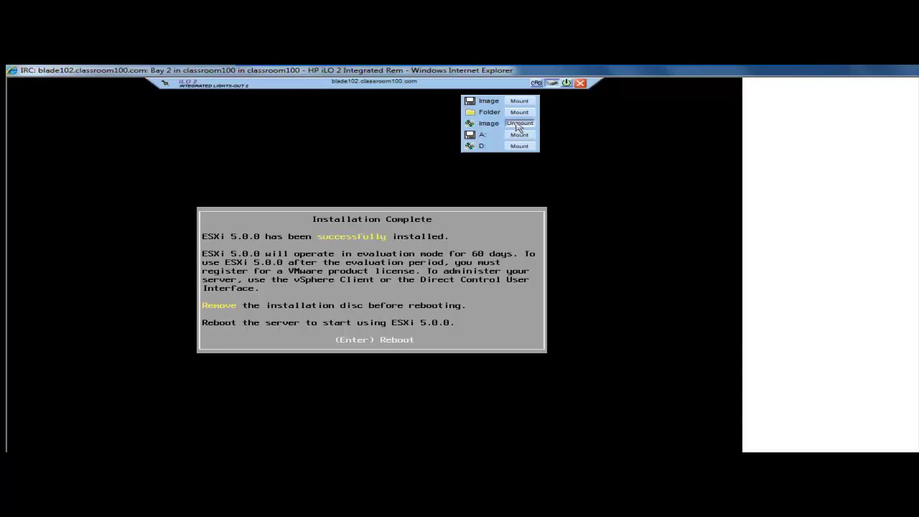
{"action": "left_click", "coordinate": [519, 124]}
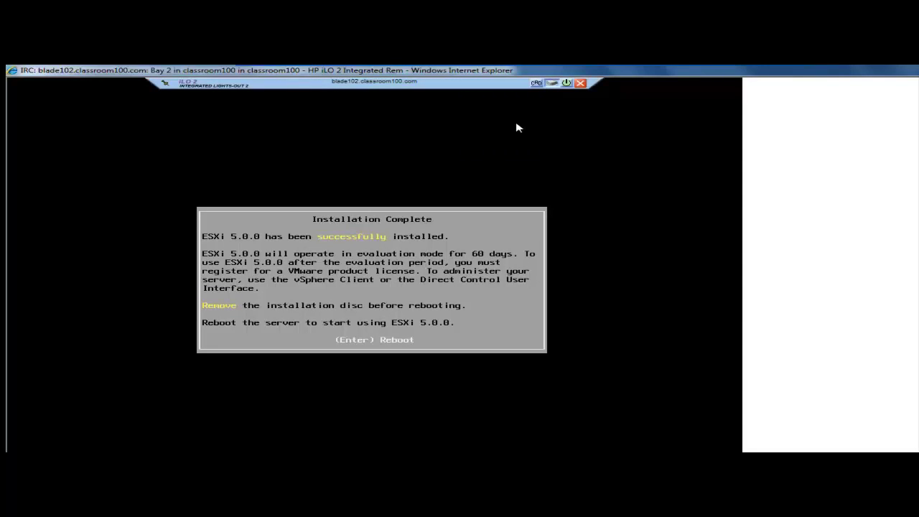
{"action": "left_click", "coordinate": [554, 85]}
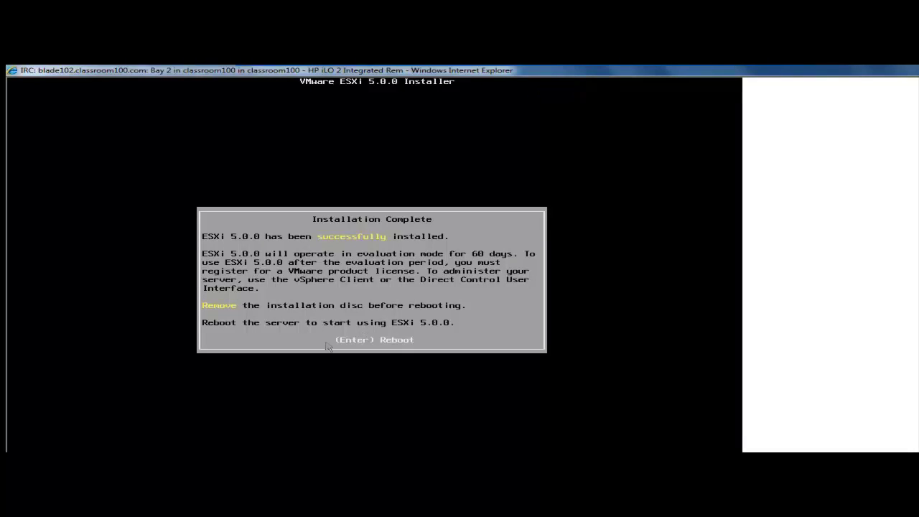
Step: Reboot blade102 into the newly installed ESXi 5.0 host
{"action": "key", "text": "Return"}
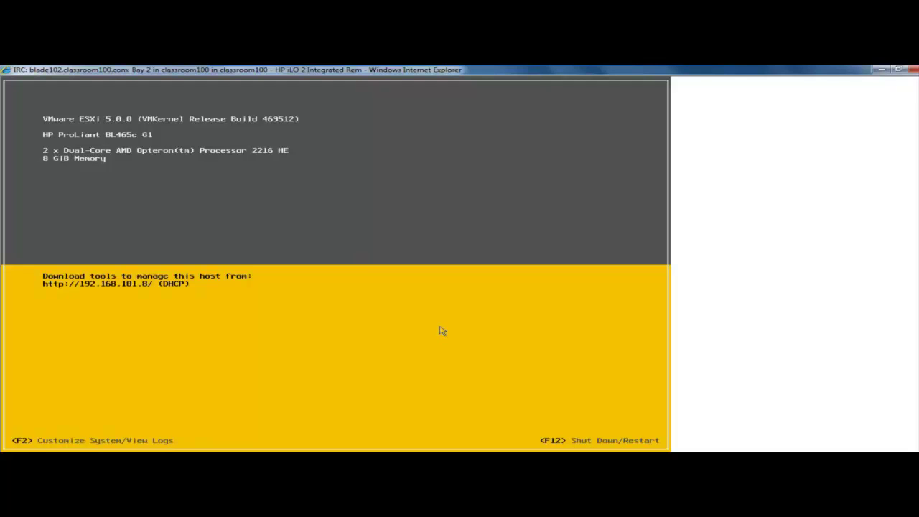
{"action": "key", "text": "F2"}
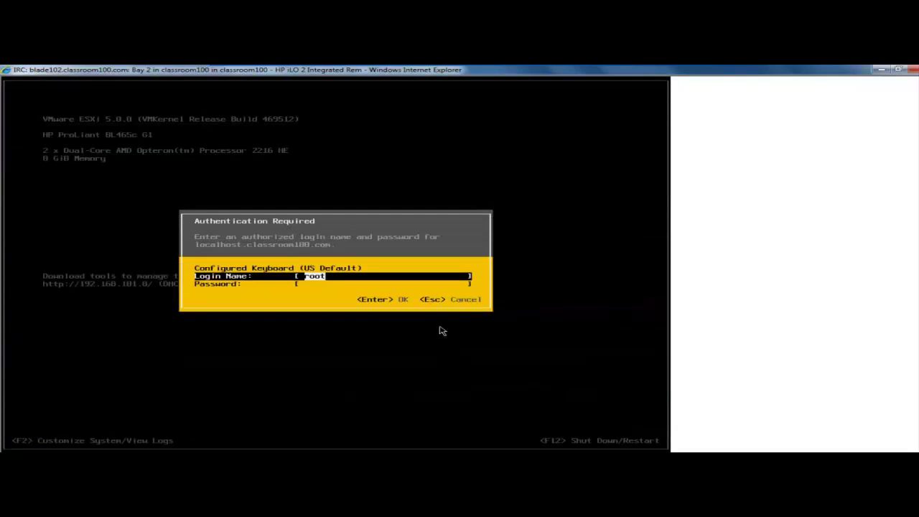
{"action": "key", "text": "Down"}
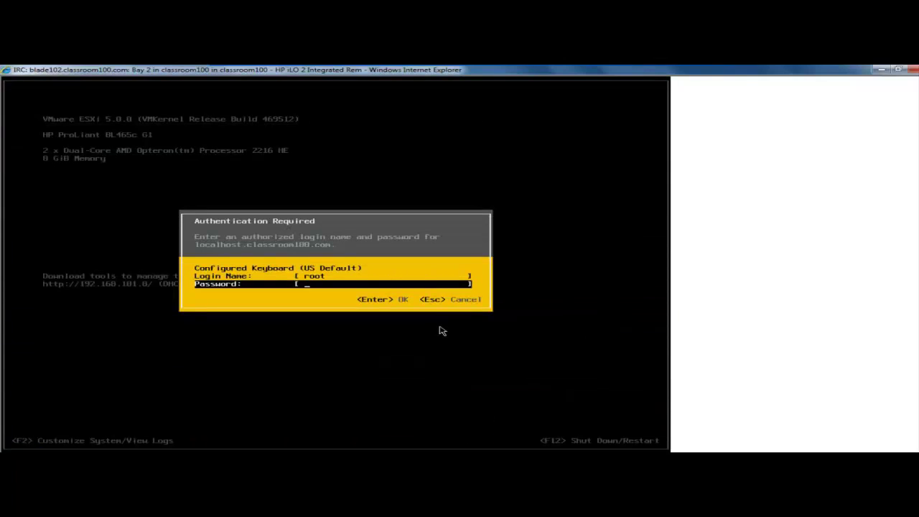
{"action": "type", "text": "********"}
{"action": "key", "text": "Return"}
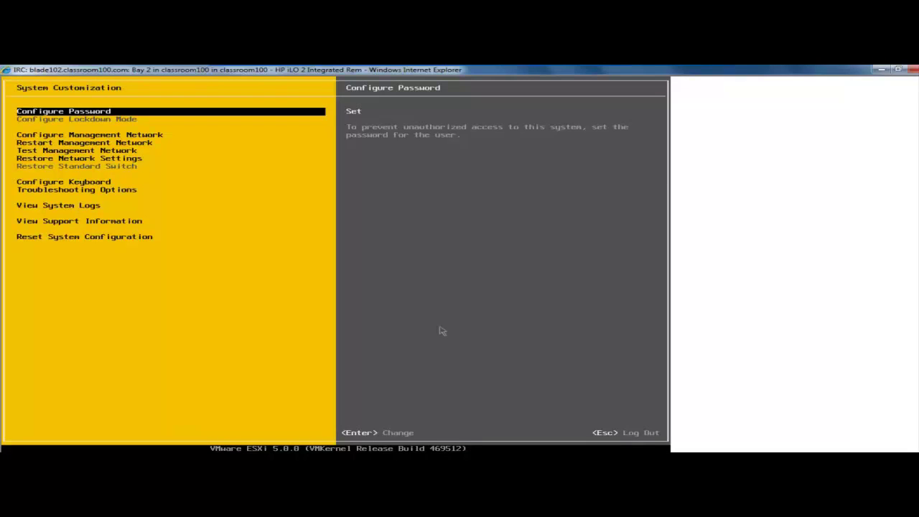
Step: Open IP Configuration under Configure Management Network in the ESXi console
{"action": "key", "text": "Down"}
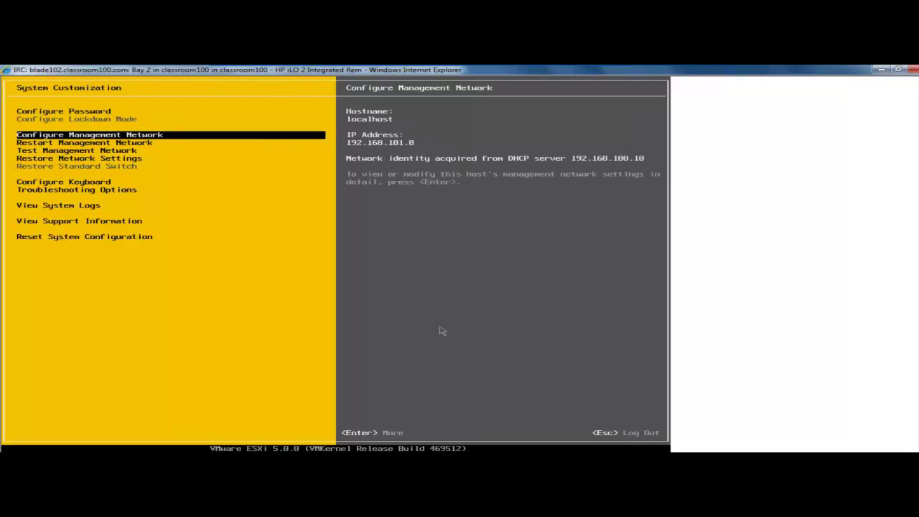
{"action": "key", "text": "Return"}
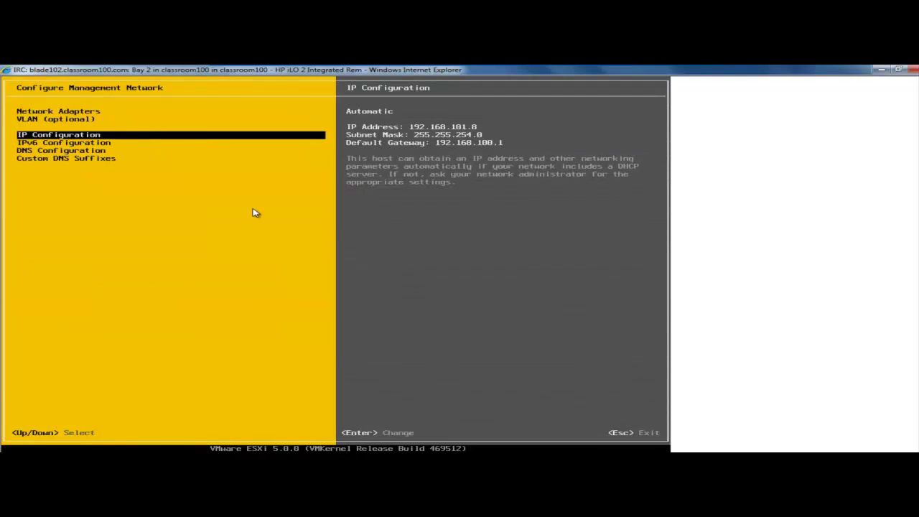
{"action": "key", "text": "Return"}
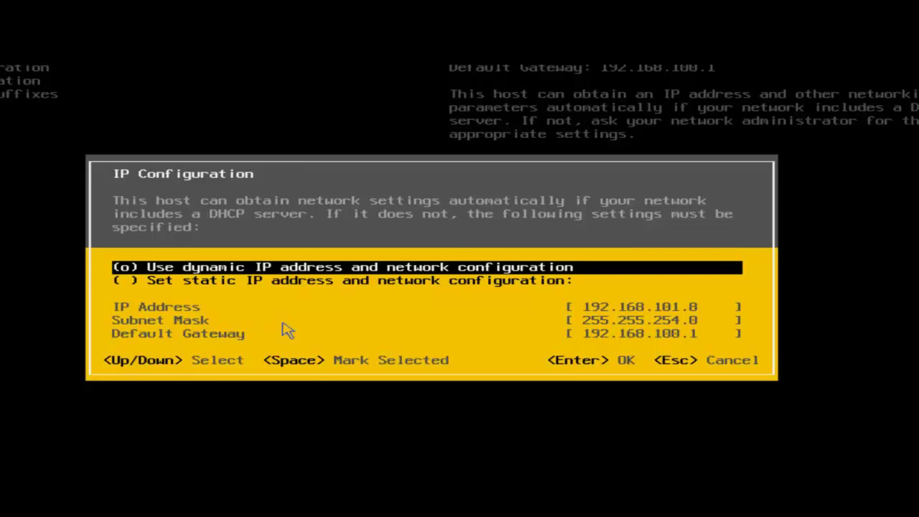
Step: Set static IP 192.168.100.102, keeping mask 255.255.254.0 and gateway 192.168.100.1
{"action": "key", "text": "Down"}
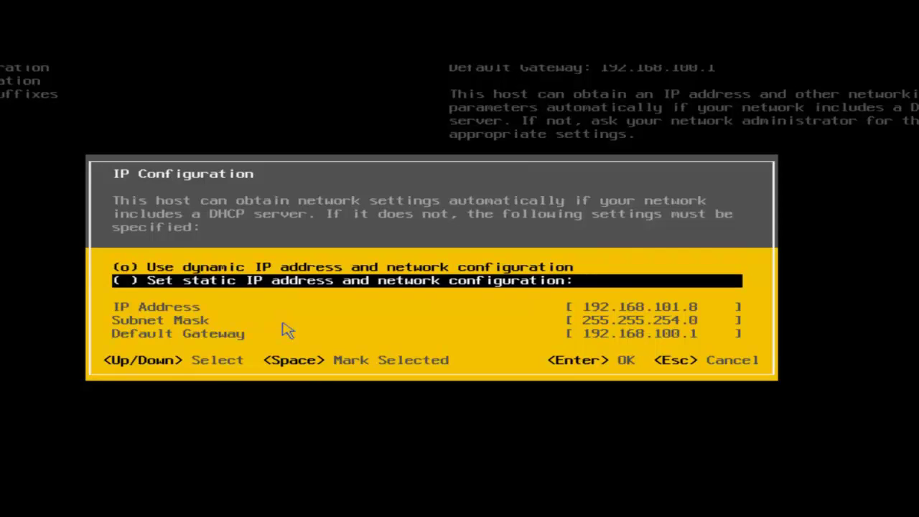
{"action": "key", "text": "space"}
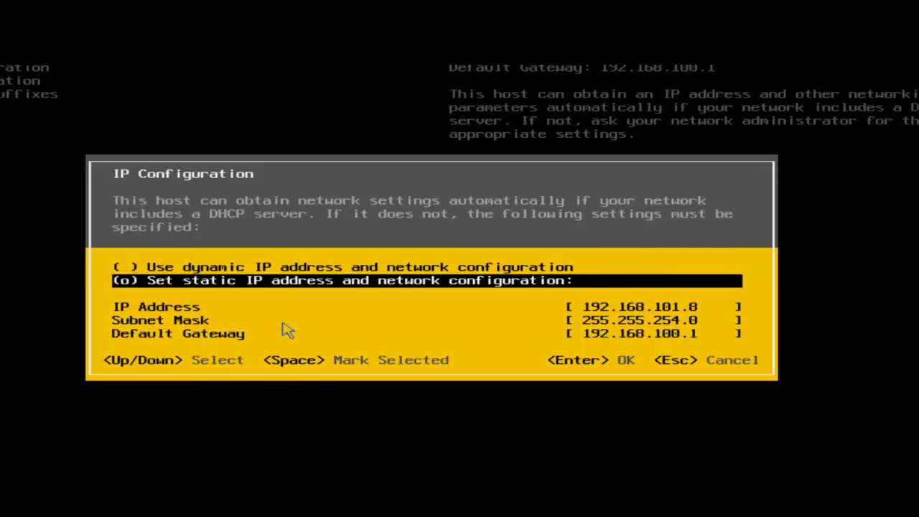
{"action": "key", "text": "Down"}
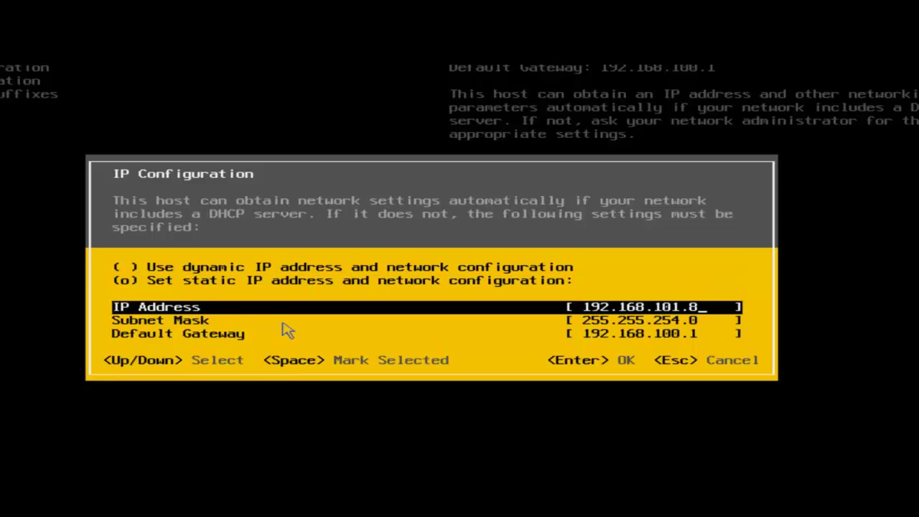
{"action": "key", "text": "BackSpace"}
{"action": "key", "text": "BackSpace"}
{"action": "key", "text": "BackSpace"}
{"action": "type", "text": "0.102"}
{"action": "key", "text": "Down"}
{"action": "key", "text": "Down"}
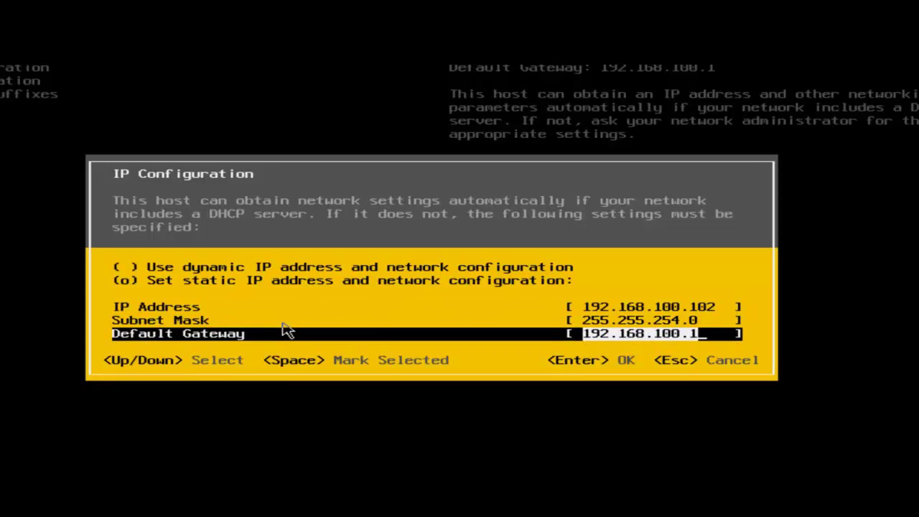
{"action": "key", "text": "Return"}
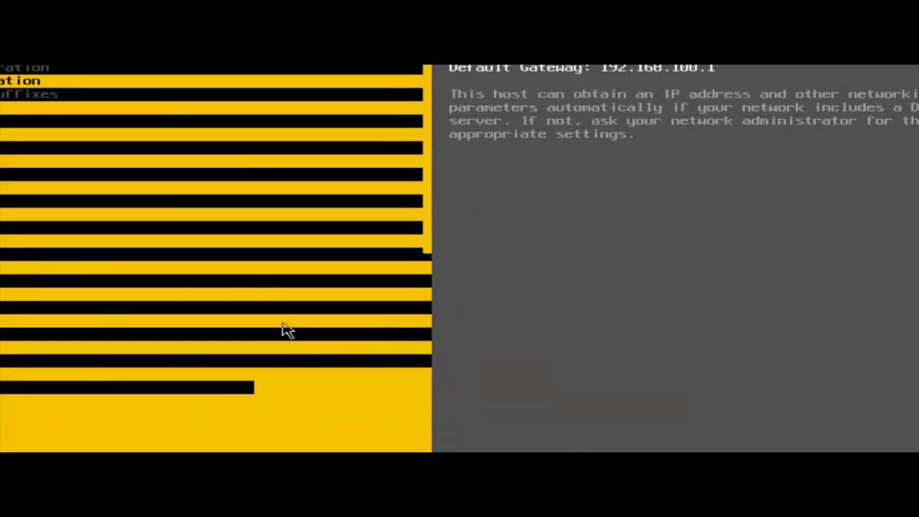
Step: In DNS Configuration, replace hostname 'localhost' with 'esx102', keeping DNS 192.168.100.10
{"action": "key", "text": "Down"}
{"action": "key", "text": "Down"}
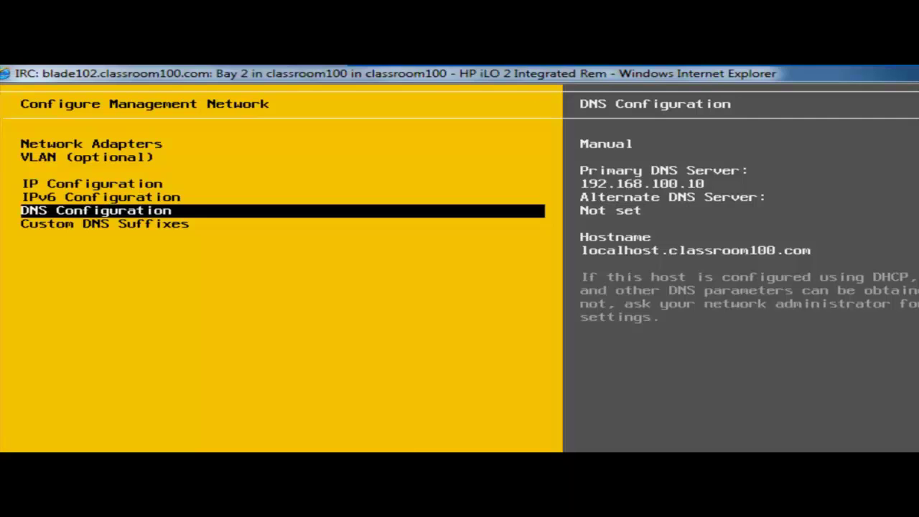
{"action": "key", "text": "Return"}
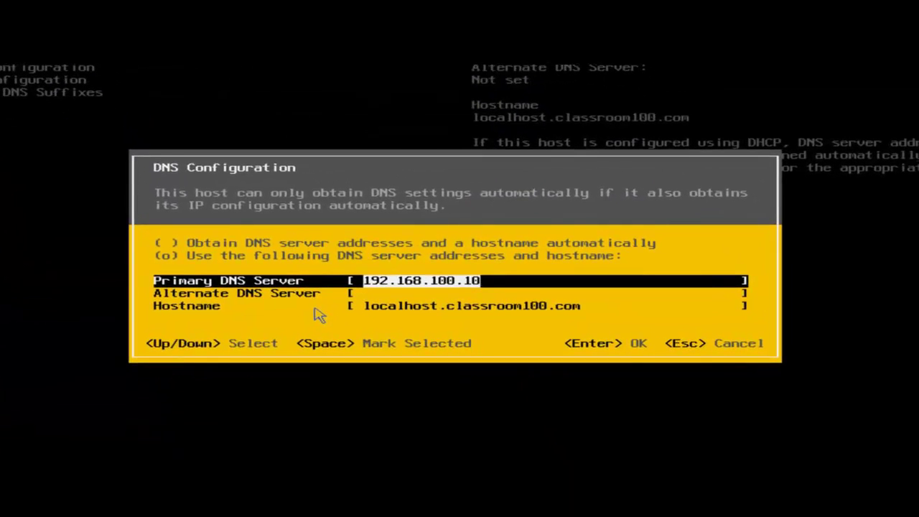
{"action": "key", "text": "Down"}
{"action": "key", "text": "Down"}
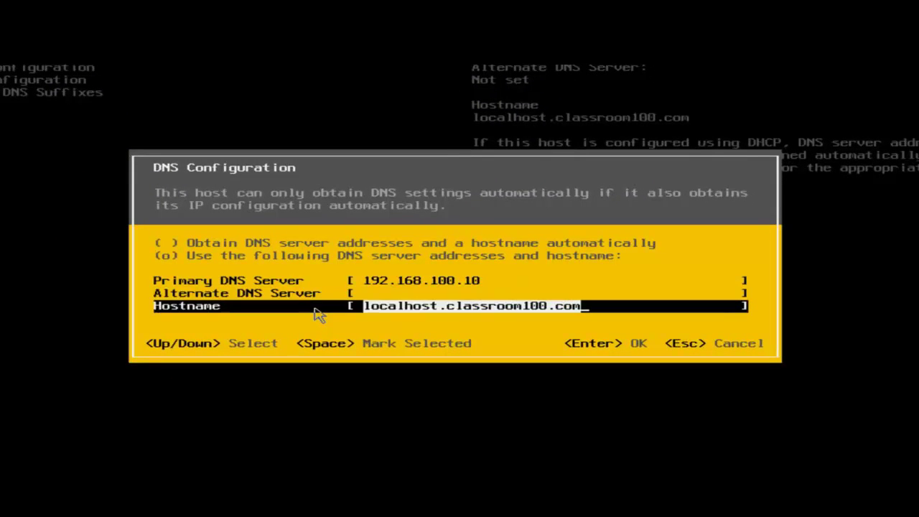
{"action": "key", "text": "Left"}
{"action": "key", "text": "Left"}
{"action": "key", "text": "Left"}
{"action": "key", "text": "Left"}
{"action": "key", "text": "Left"}
{"action": "key", "text": "Left"}
{"action": "key", "text": "Left"}
{"action": "key", "text": "Left"}
{"action": "key", "text": "Left"}
{"action": "key", "text": "Left"}
{"action": "key", "text": "Left"}
{"action": "key", "text": "Left"}
{"action": "key", "text": "Left"}
{"action": "key", "text": "Left"}
{"action": "key", "text": "Left"}
{"action": "key", "text": "Left"}
{"action": "key", "text": "Left"}
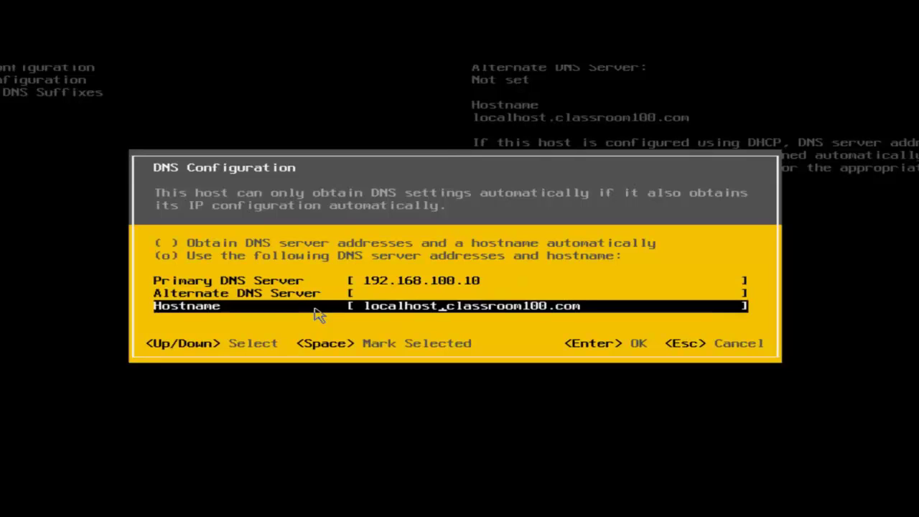
{"action": "key", "text": "BackSpace"}
{"action": "key", "text": "BackSpace"}
{"action": "key", "text": "BackSpace"}
{"action": "key", "text": "BackSpace"}
{"action": "key", "text": "BackSpace"}
{"action": "key", "text": "BackSpace"}
{"action": "key", "text": "BackSpace"}
{"action": "key", "text": "BackSpace"}
{"action": "key", "text": "BackSpace"}
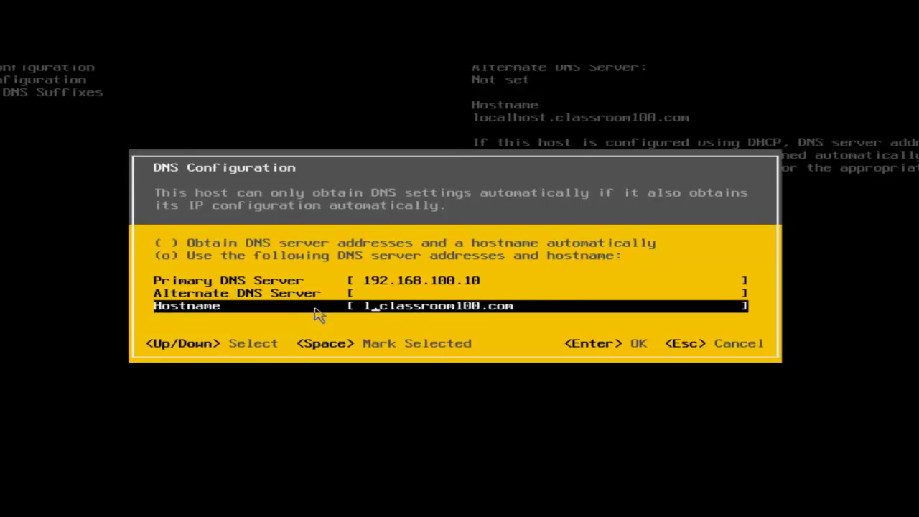
{"action": "type", "text": "esx102"}
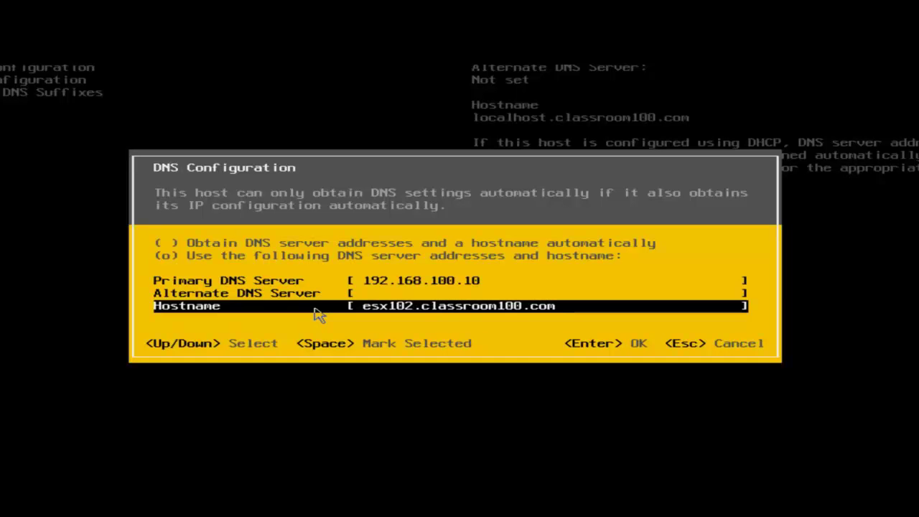
{"action": "key", "text": "Return"}
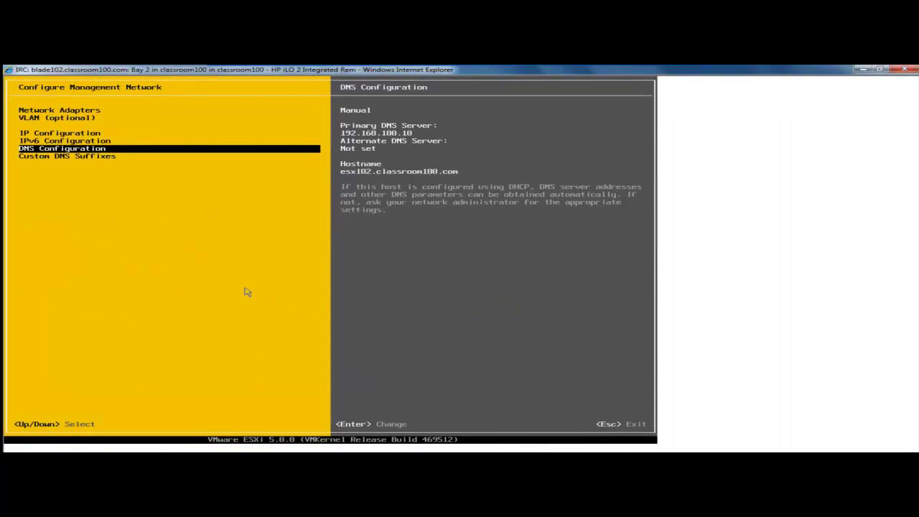
Step: Leave Configure Management Network, apply the changes with a network restart, and select Troubleshooting Options
{"action": "key", "text": "Escape"}
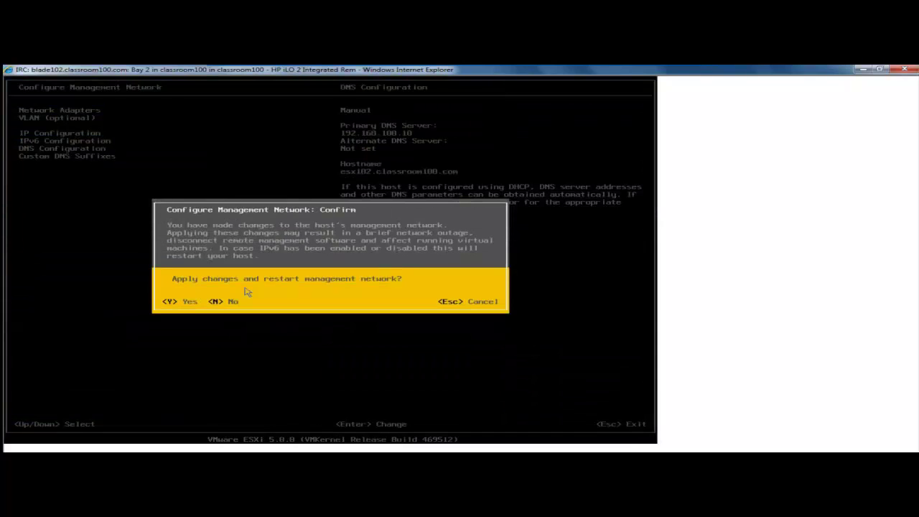
{"action": "key", "text": "Escape"}
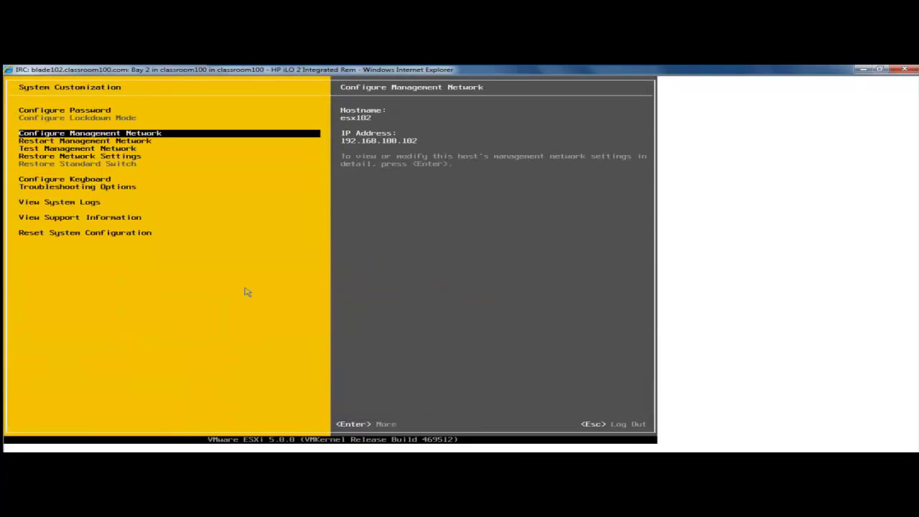
{"action": "key", "text": "Down"}
{"action": "key", "text": "Down"}
{"action": "key", "text": "Down"}
{"action": "key", "text": "Down"}
{"action": "key", "text": "Down"}
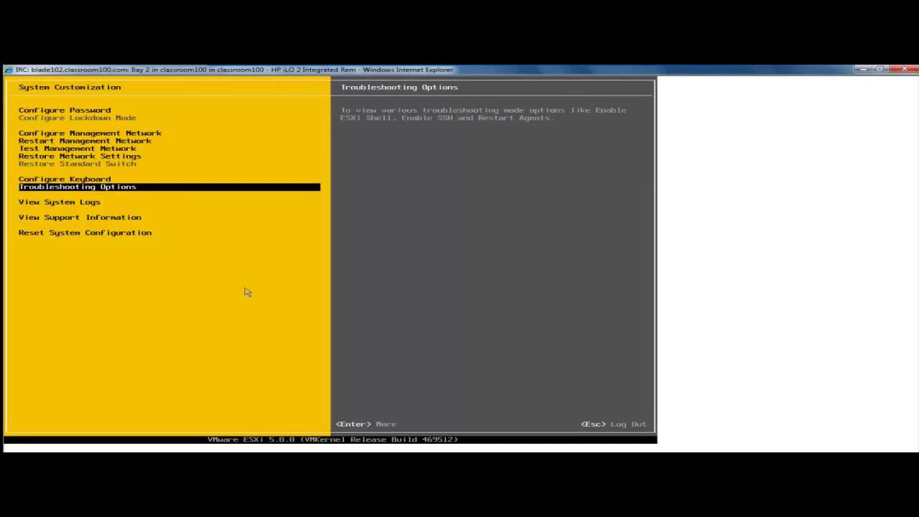
Step: In Troubleshooting Options, enable the ESXi Shell and SSH on the host
{"action": "key", "text": "Return"}
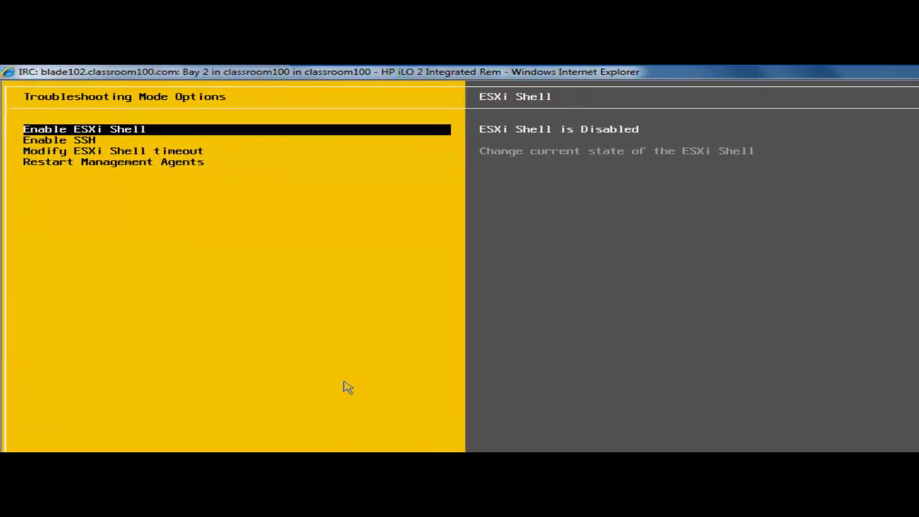
{"action": "key", "text": "Return"}
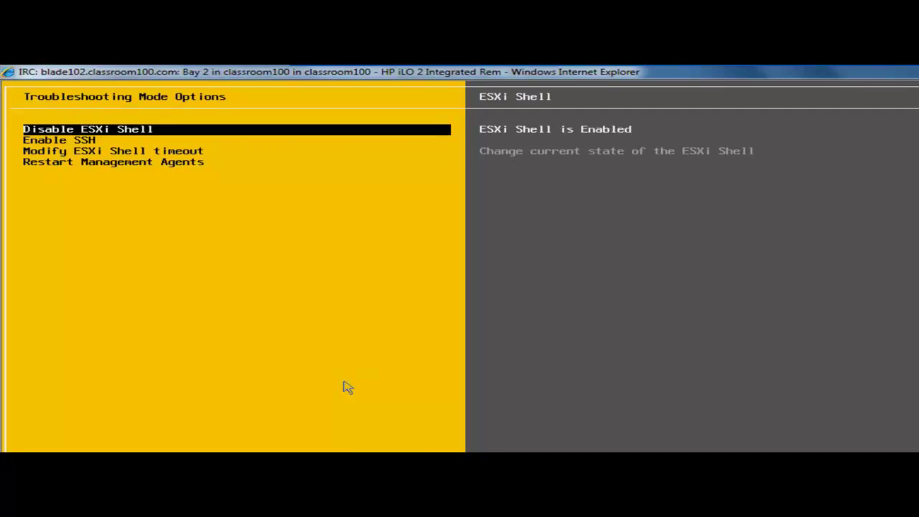
{"action": "key", "text": "Down"}
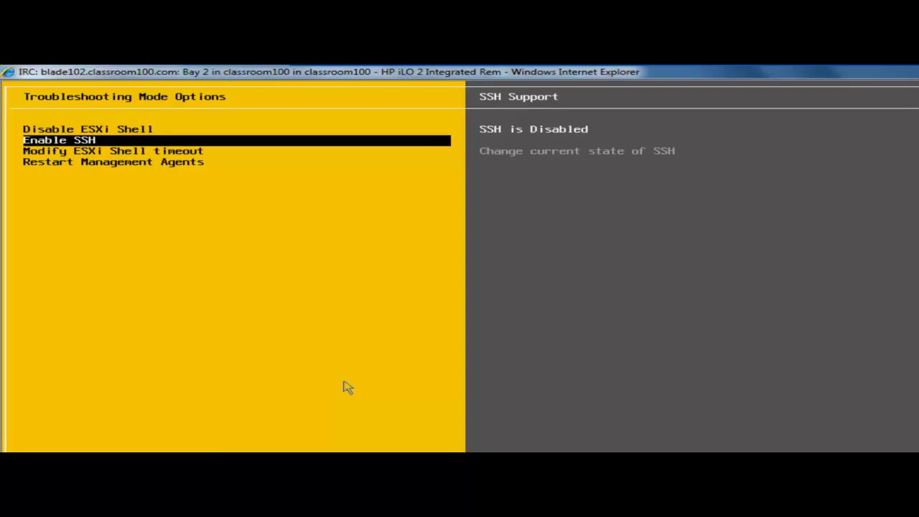
{"action": "key", "text": "Return"}
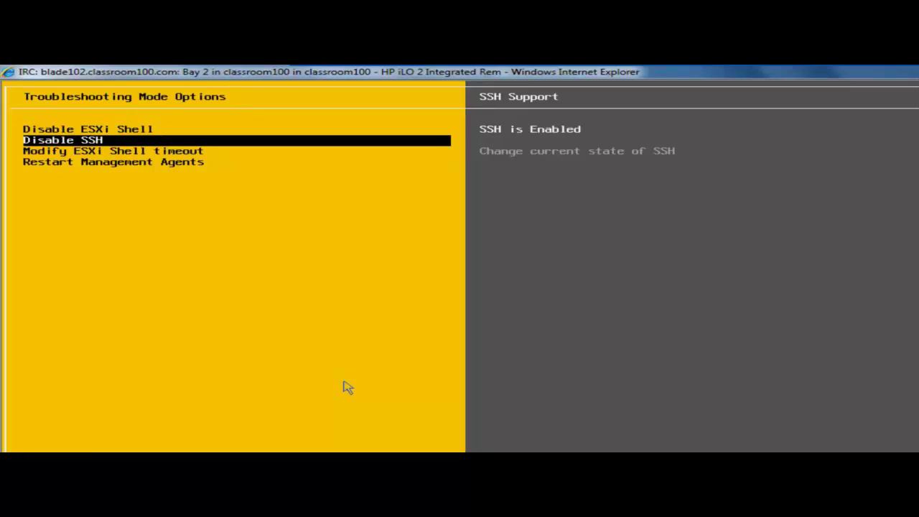
Step: Restart the host's management agents and confirm with F11
{"action": "key", "text": "Down"}
{"action": "key", "text": "Down"}
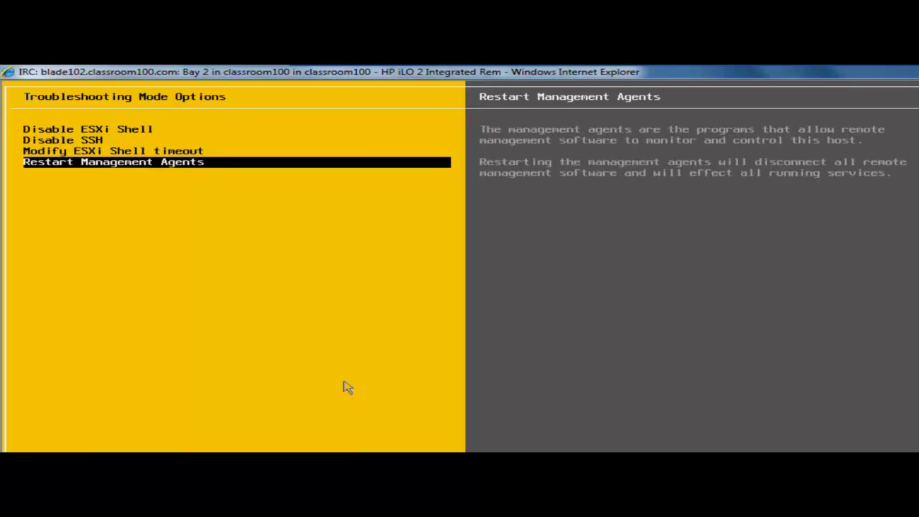
{"action": "key", "text": "Return"}
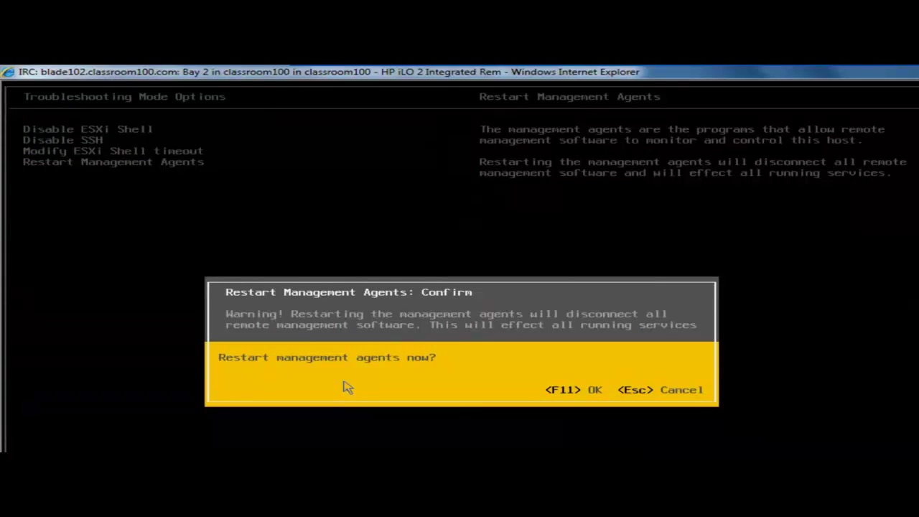
{"action": "key", "text": "F11"}
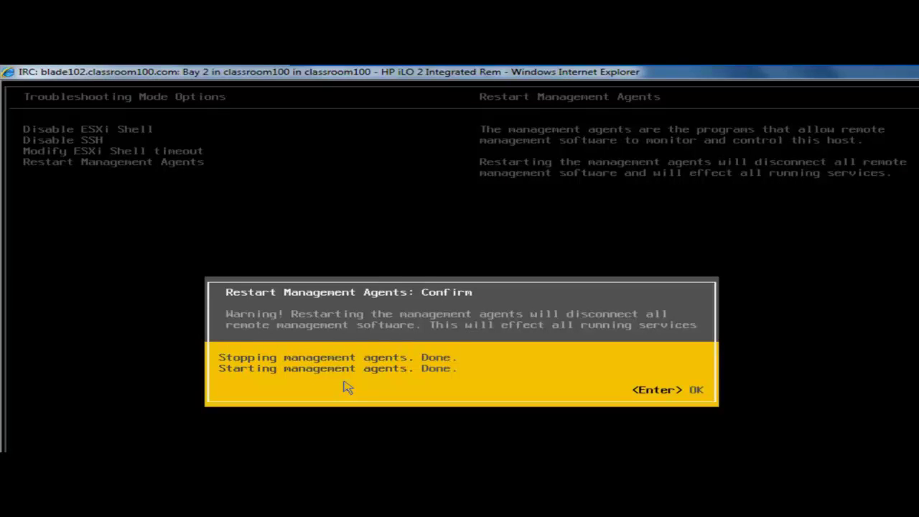
{"action": "key", "text": "Return"}
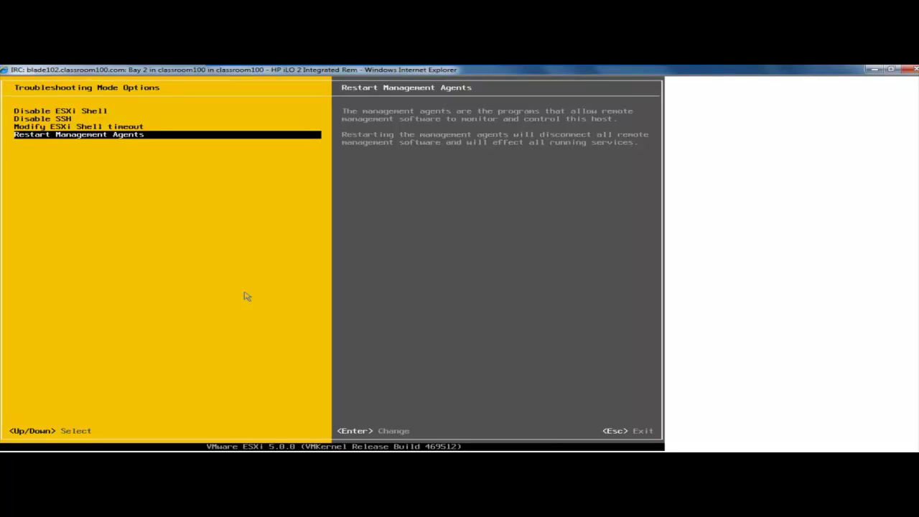
Step: Return to the ESXi main console screen, then close the iLO remote console and Internet Explorer
{"action": "key", "text": "Escape"}
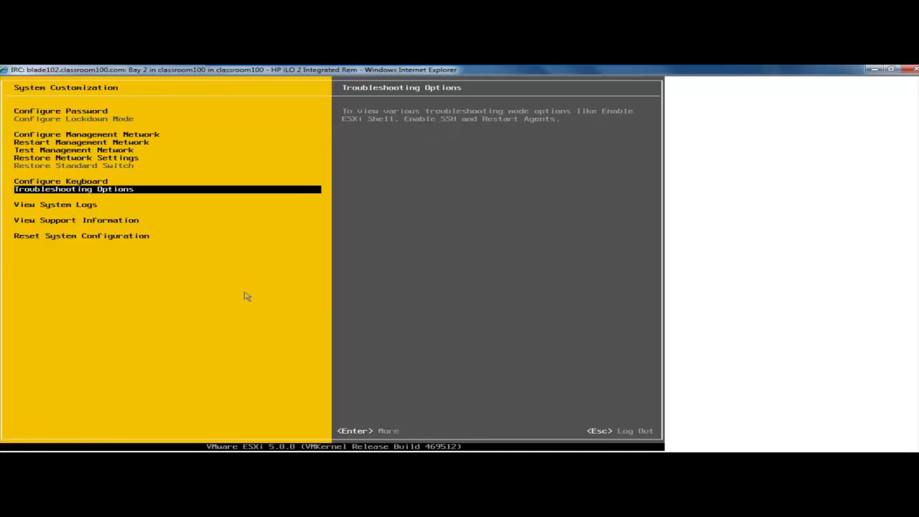
{"action": "key", "text": "Escape"}
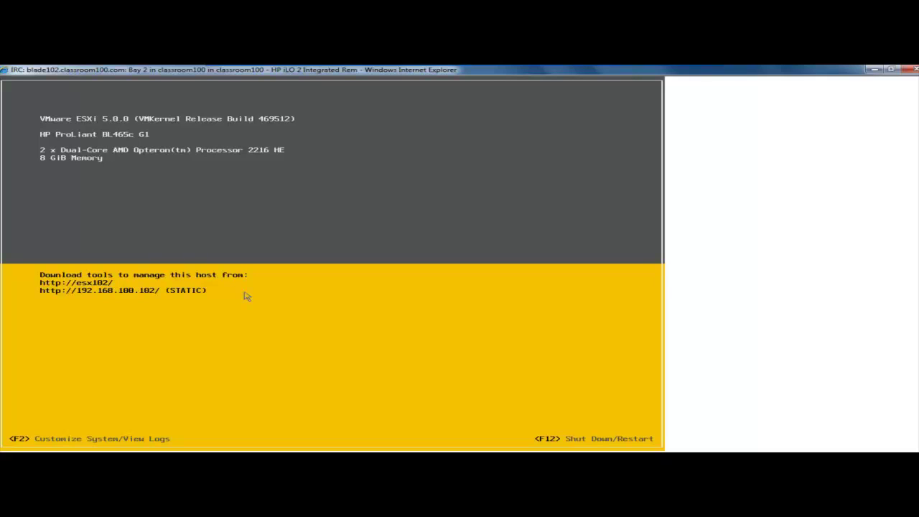
{"action": "mouse_move", "coordinate": [489, 81]}
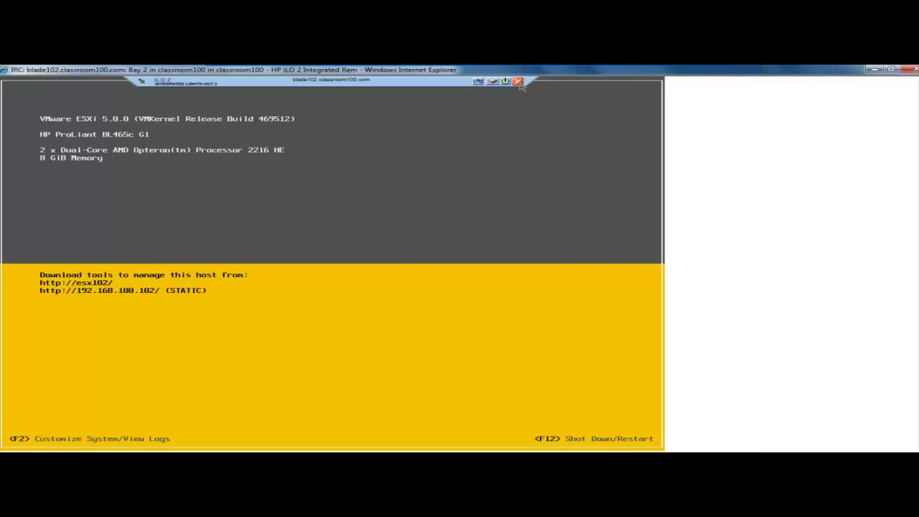
{"action": "left_click", "coordinate": [519, 82]}
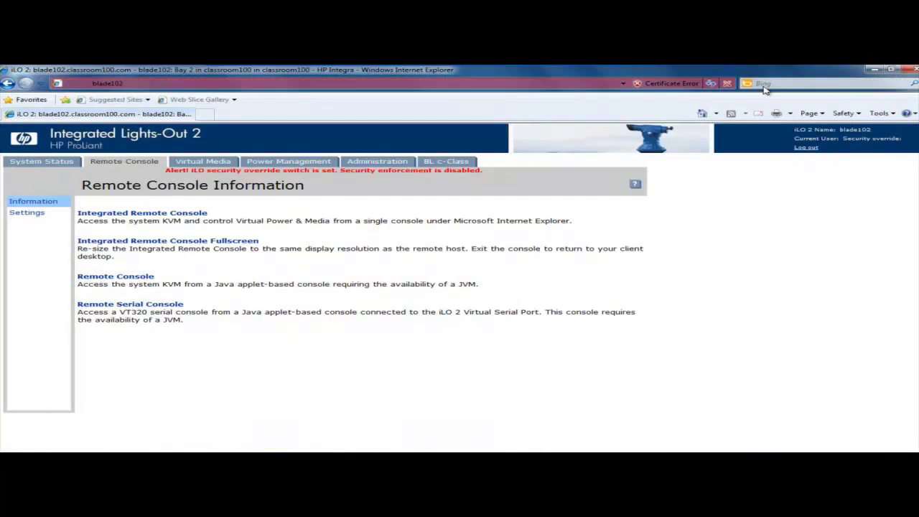
{"action": "left_click", "coordinate": [907, 71]}
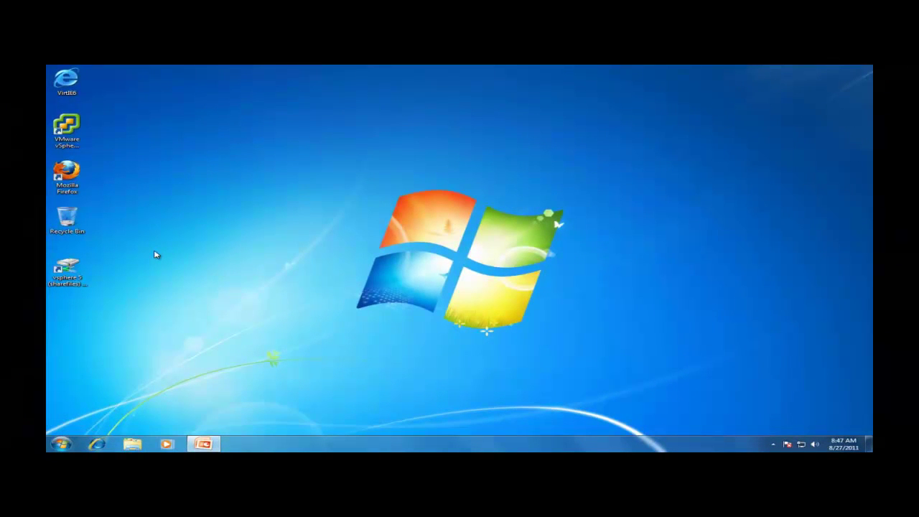
Step: Run VMware-viclient-all-5.0.0-455964 from the vsphere 5 share and complete the vSphere Client setup
{"action": "double_click", "coordinate": [69, 267]}
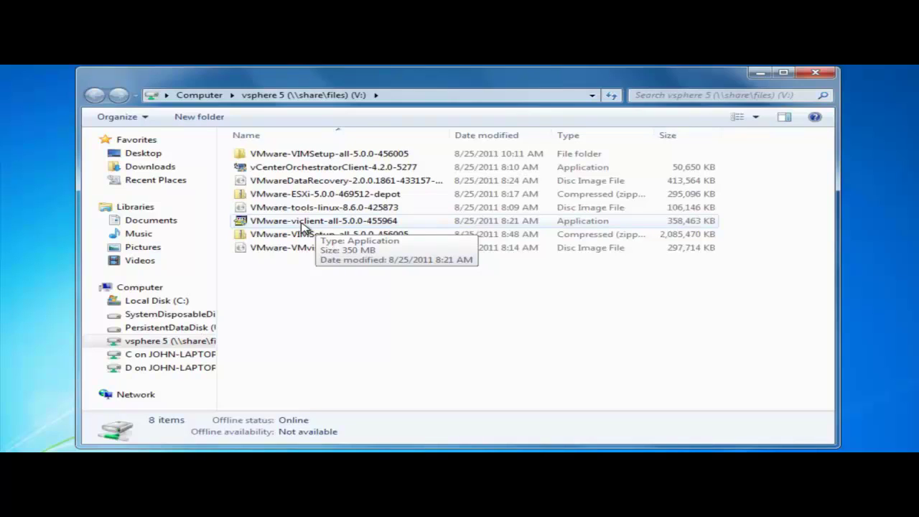
{"action": "double_click", "coordinate": [307, 222]}
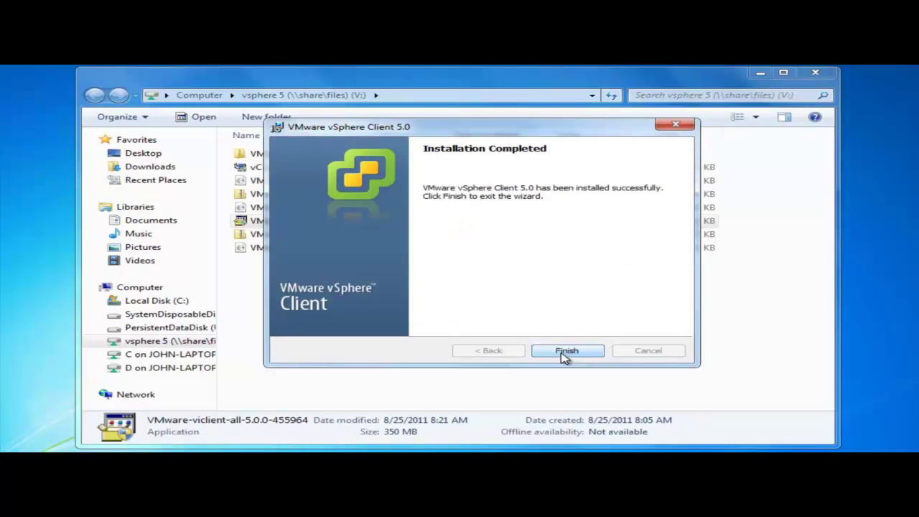
{"action": "left_click", "coordinate": [568, 352]}
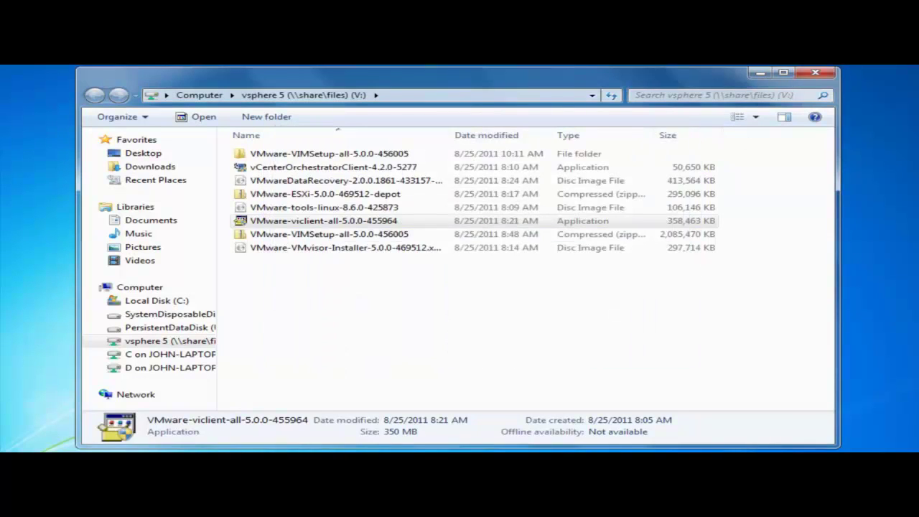
Step: Log in to esx102.classroom100.com as root with the host's password, installing its certificate
{"action": "left_click", "coordinate": [816, 73]}
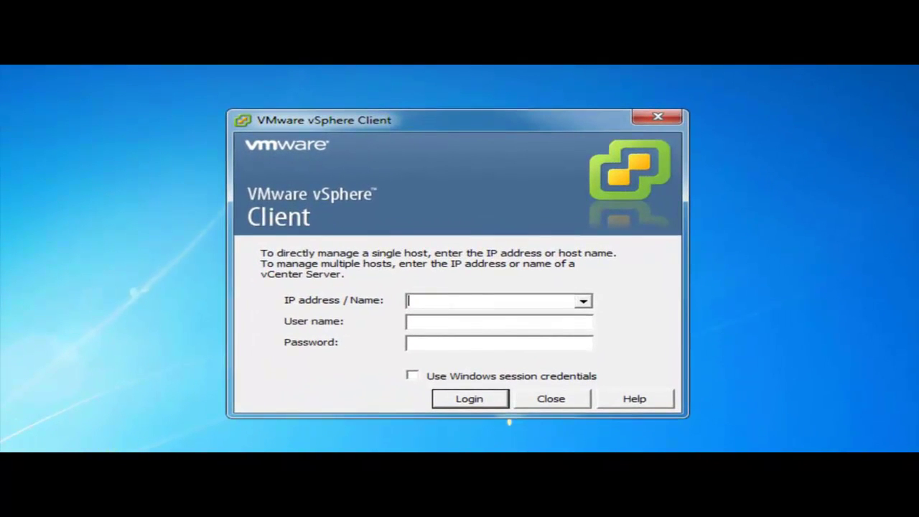
{"action": "type", "text": "esx102."}
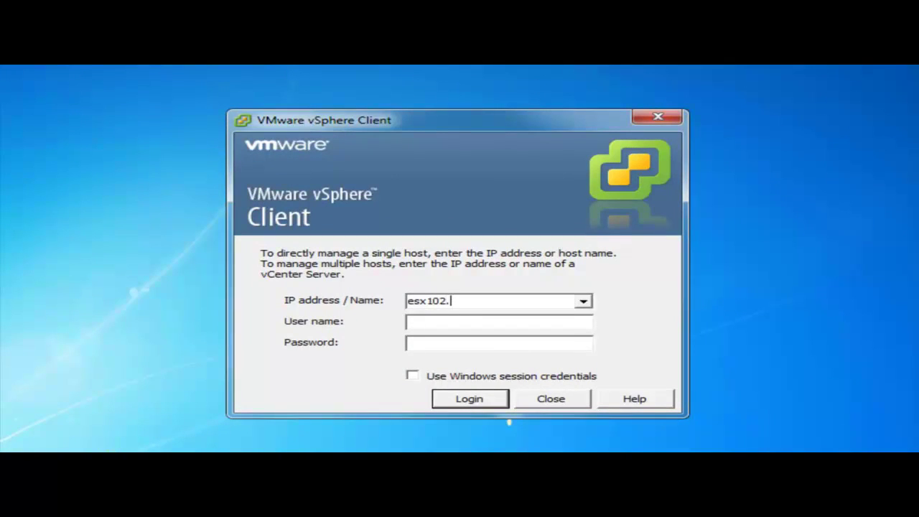
{"action": "type", "text": "classroom100.com"}
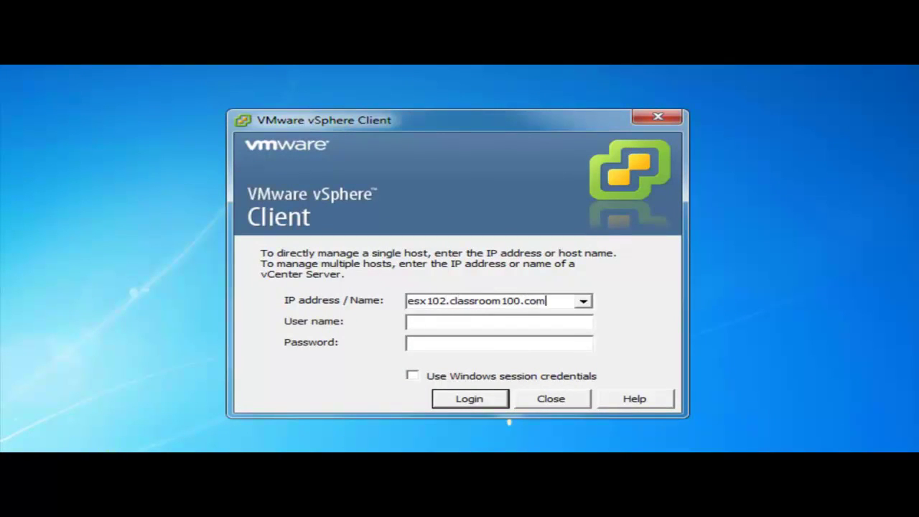
{"action": "key", "text": "Tab"}
{"action": "type", "text": "root"}
{"action": "key", "text": "Tab"}
{"action": "type", "text": "vmware1!"}
{"action": "key", "text": "Return"}
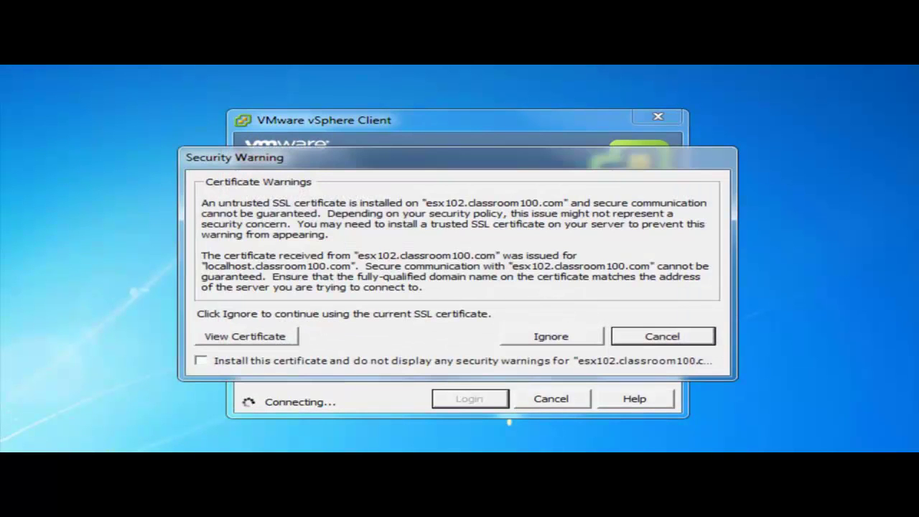
{"action": "left_click", "coordinate": [203, 362]}
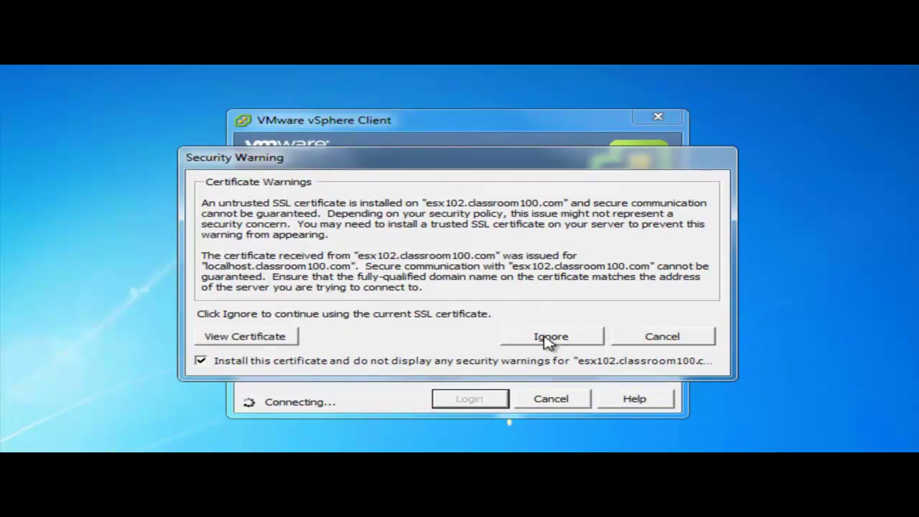
{"action": "left_click", "coordinate": [551, 337]}
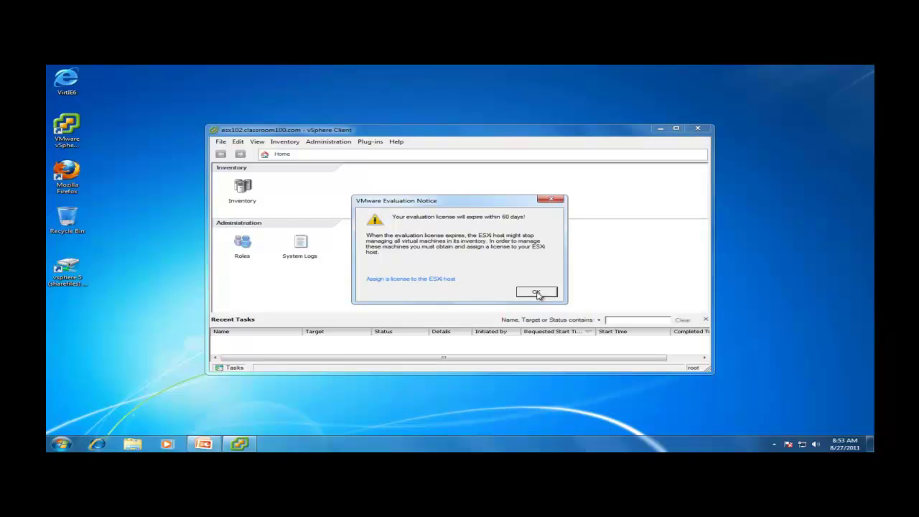
Step: Dismiss the evaluation notice, maximize the client window, and open the host Inventory view
{"action": "left_click", "coordinate": [537, 293]}
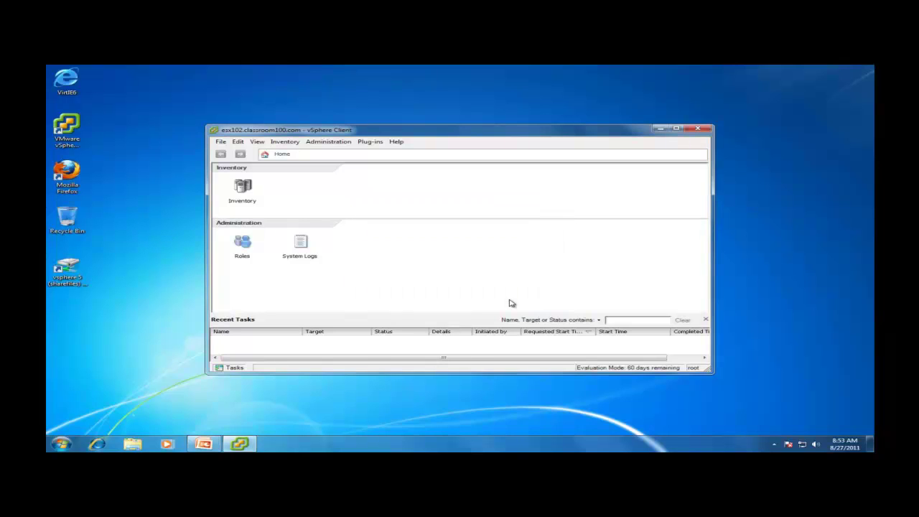
{"action": "left_click", "coordinate": [676, 130]}
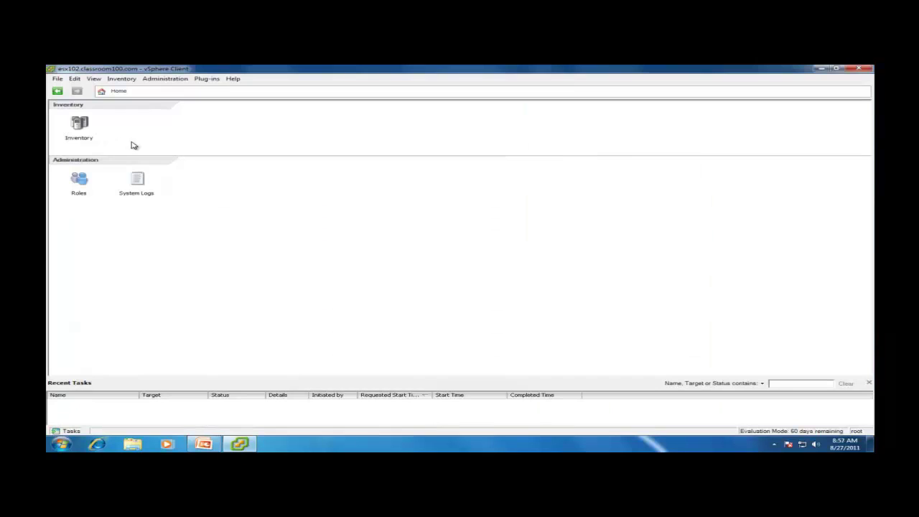
{"action": "left_click", "coordinate": [80, 125]}
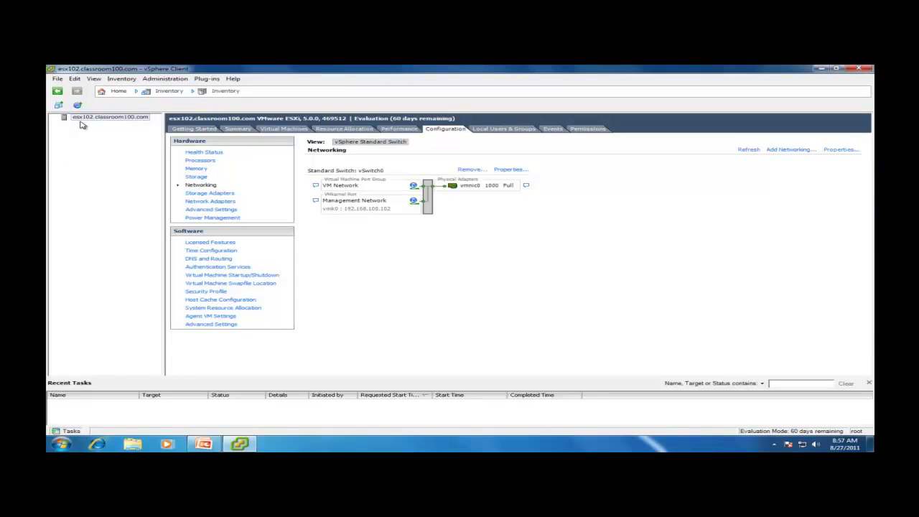
Step: Browse the Health Status, Processors, Memory, Storage, Networking and Storage Adapters configuration pages
{"action": "left_click", "coordinate": [204, 152]}
{"action": "left_click", "coordinate": [202, 161]}
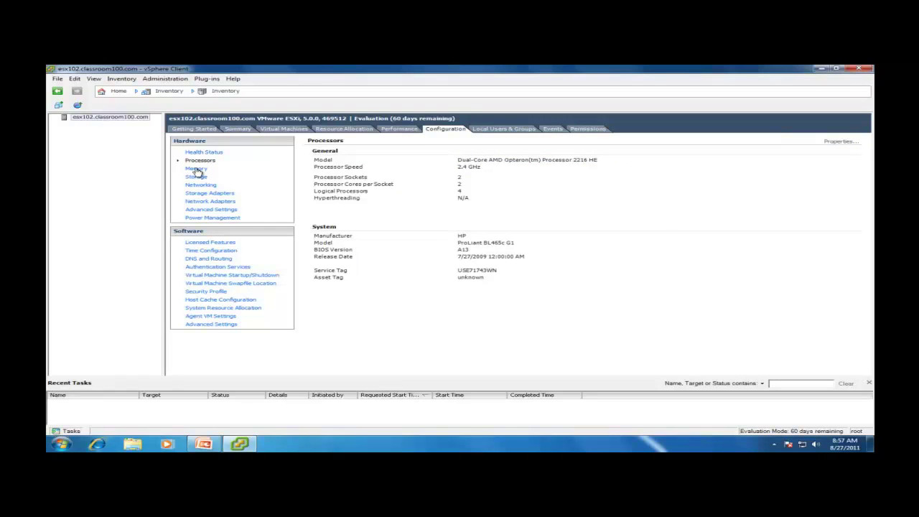
{"action": "left_click", "coordinate": [197, 169]}
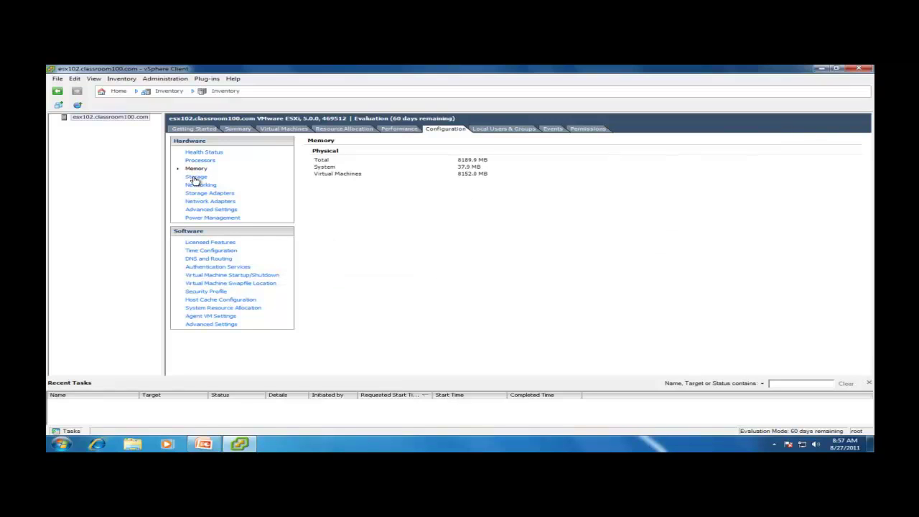
{"action": "left_click", "coordinate": [195, 178]}
{"action": "left_click", "coordinate": [199, 186]}
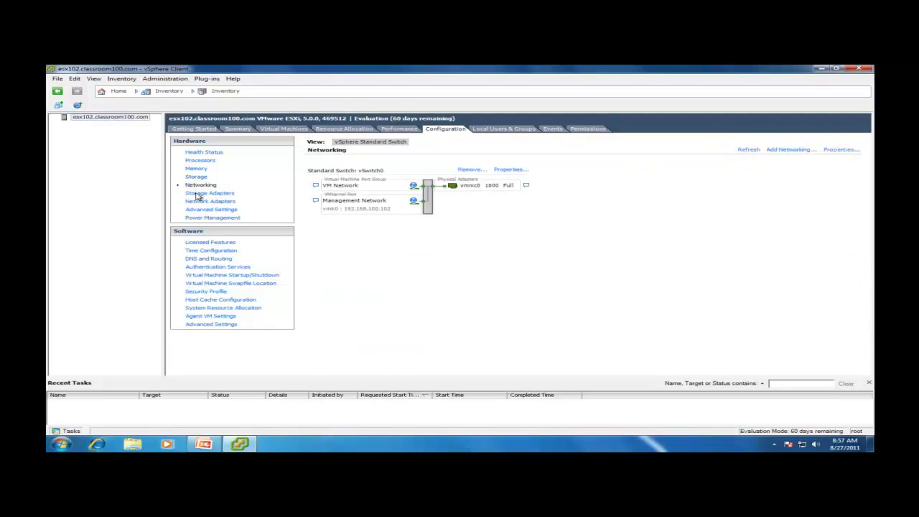
{"action": "left_click", "coordinate": [198, 194]}
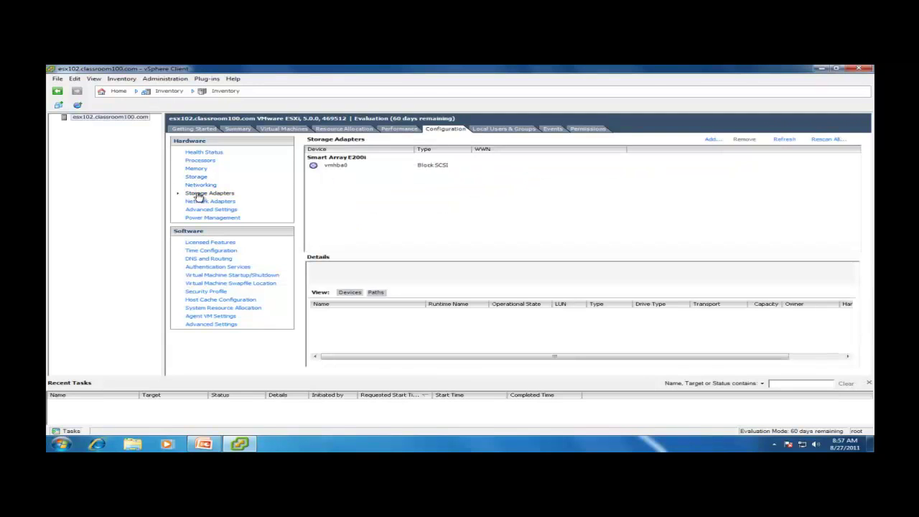